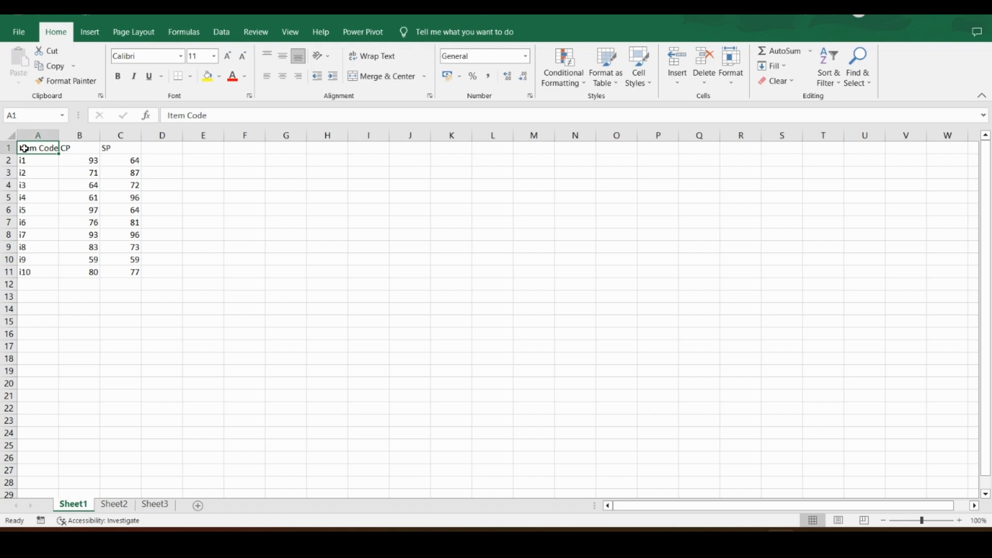
Examine the Item Code, CP and SP columns on Sheet1 and the item price table on Sheet2
click(44, 274)
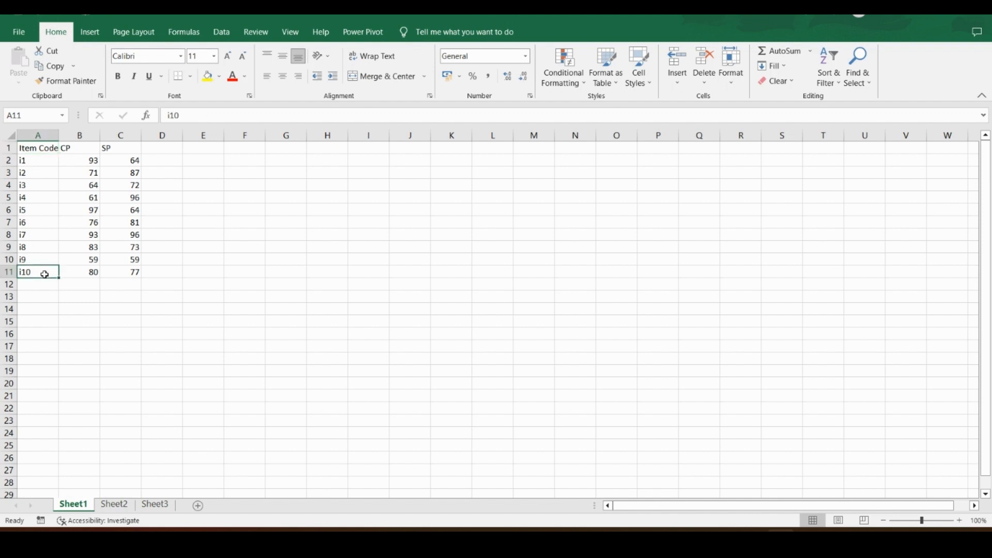
click(43, 150)
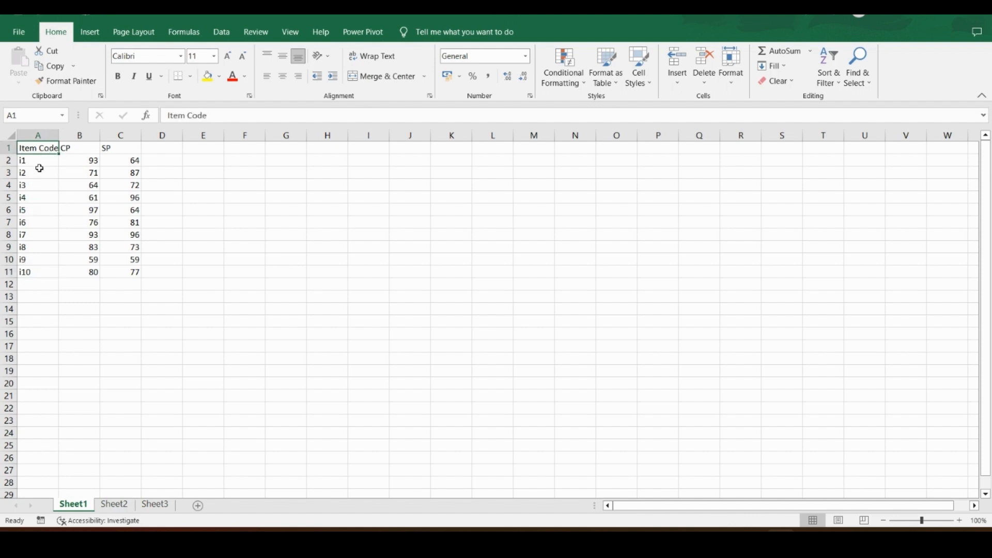
click(39, 172)
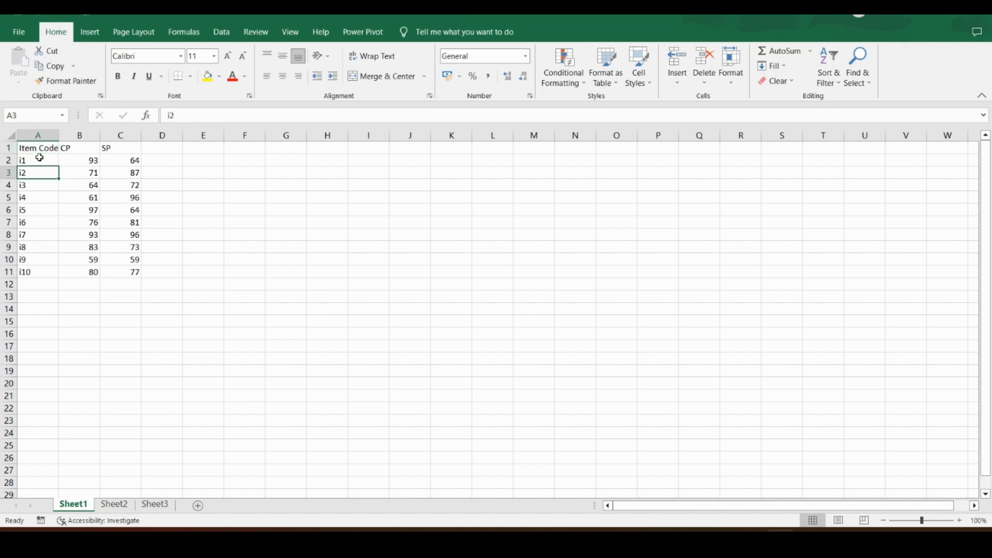
click(86, 150)
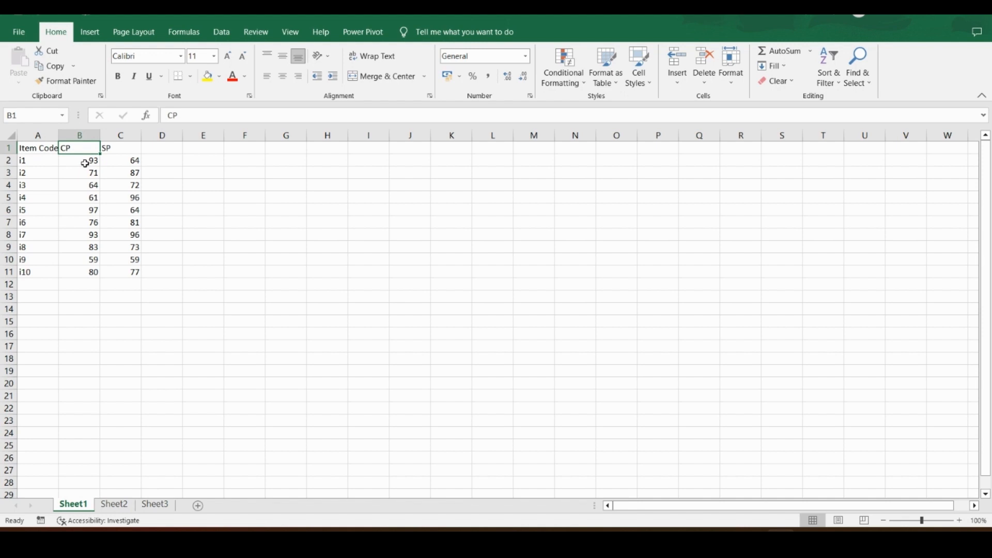
click(114, 159)
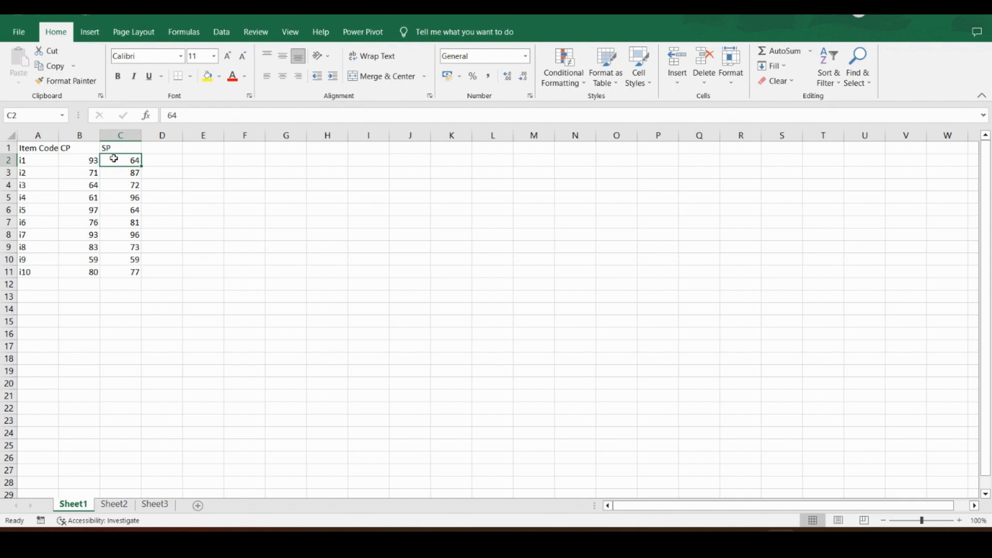
click(155, 147)
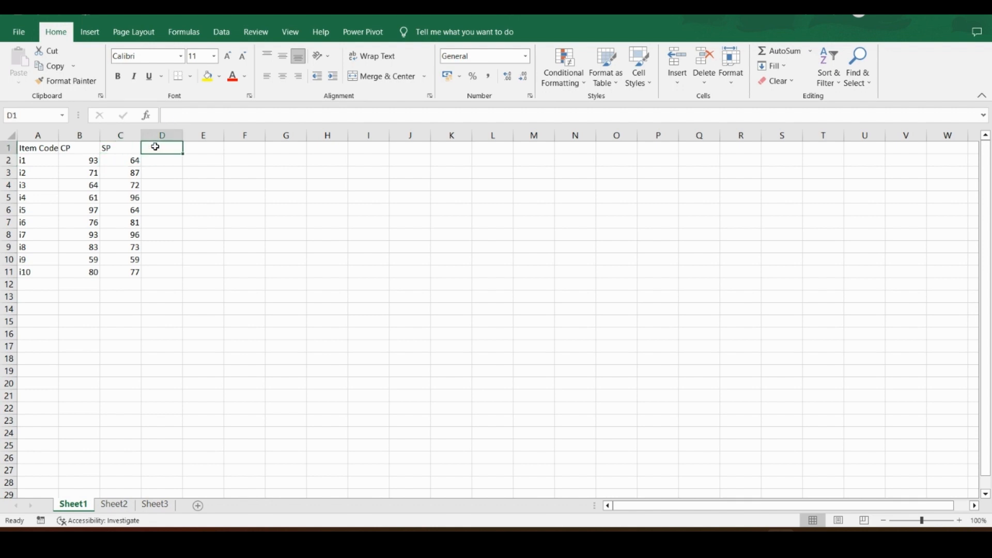
click(156, 161)
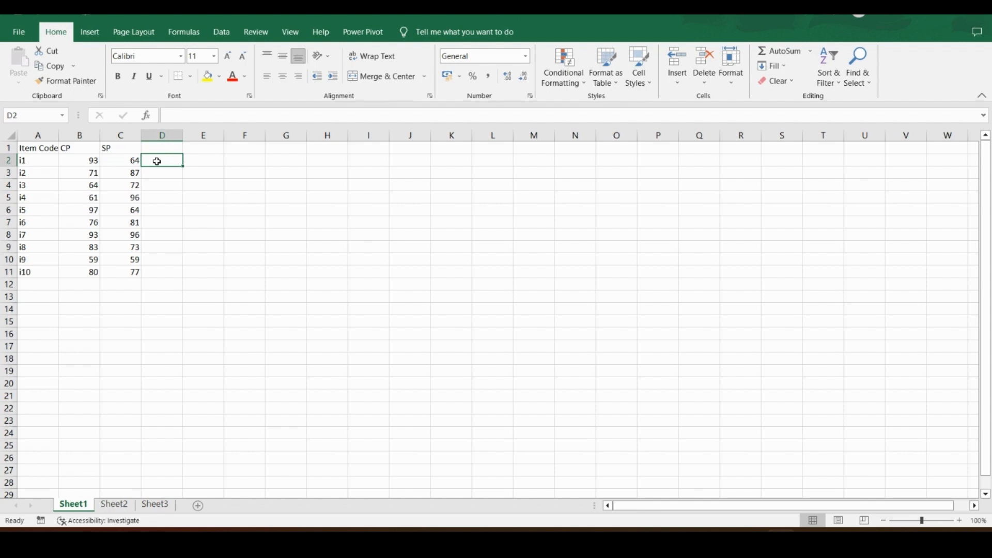
key(Left)
key(Left)
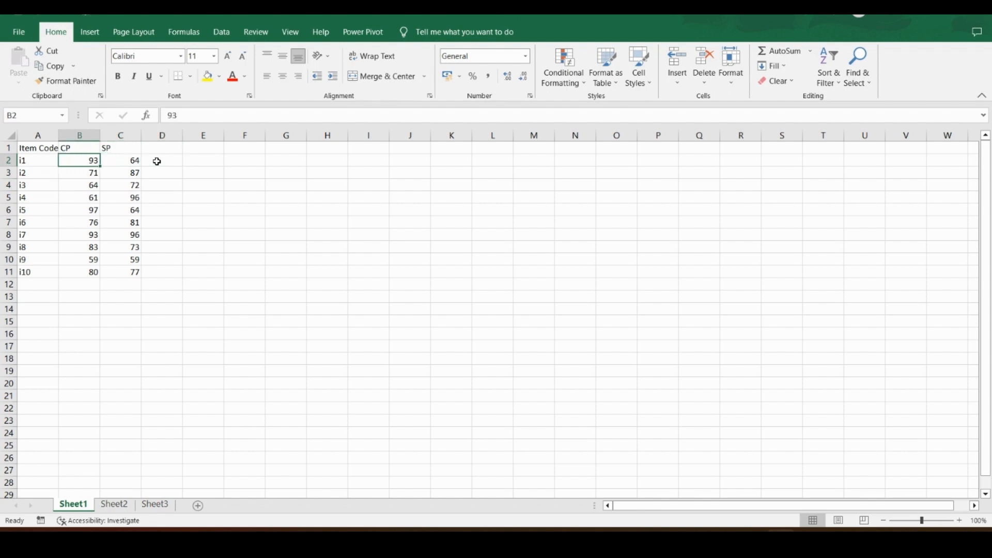
key(Left)
key(Up)
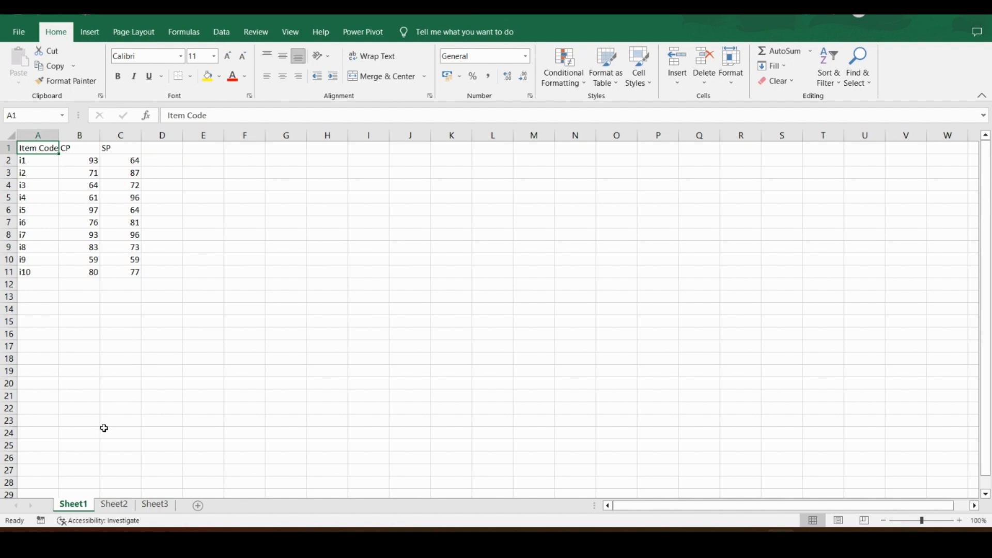
click(115, 506)
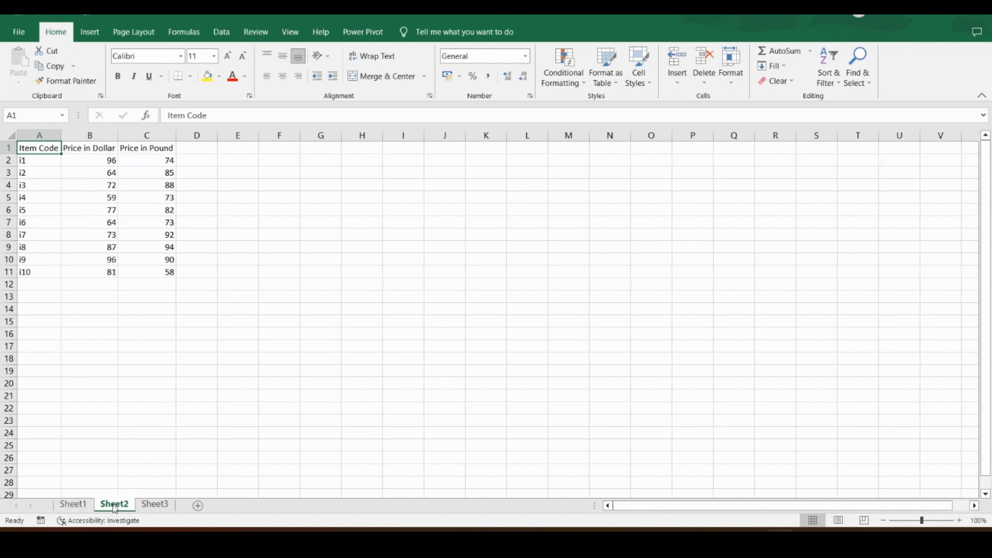
click(81, 511)
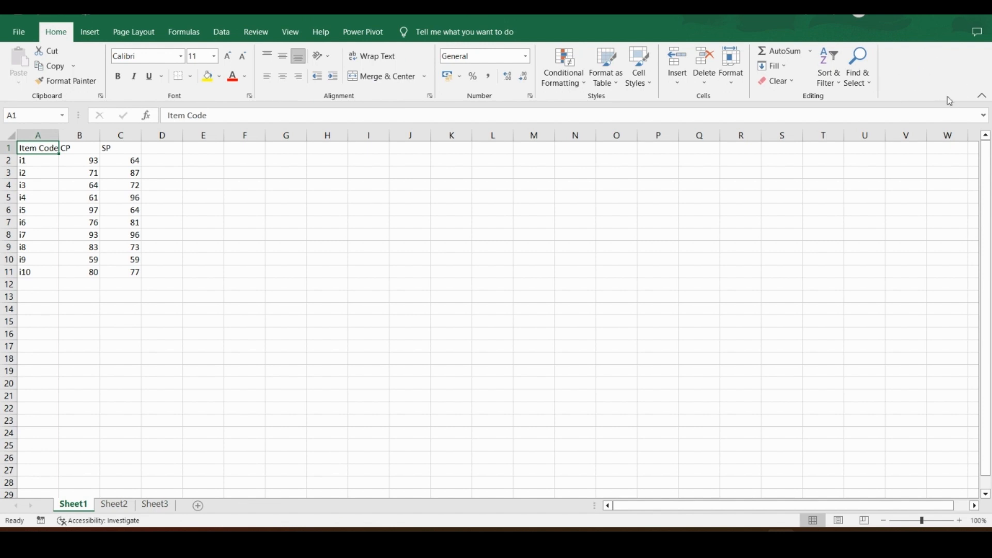
Customize the ribbon to include the Developer tab and show its commands
right_click(918, 69)
click(904, 76)
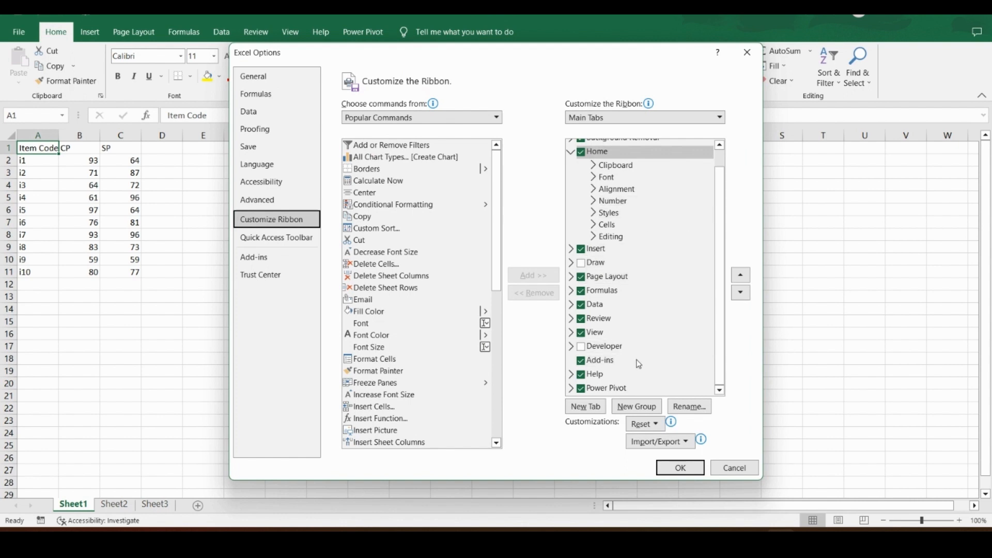
click(581, 348)
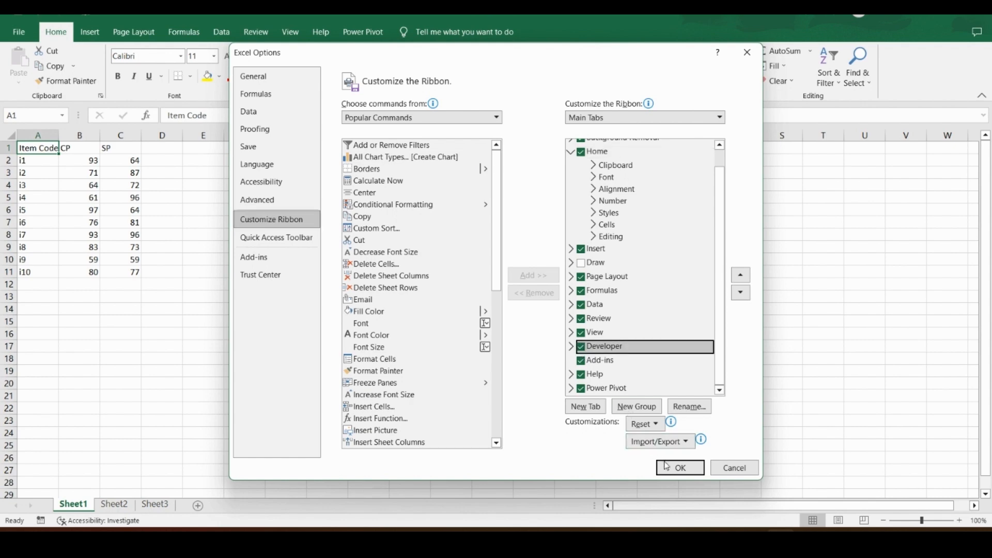
click(671, 468)
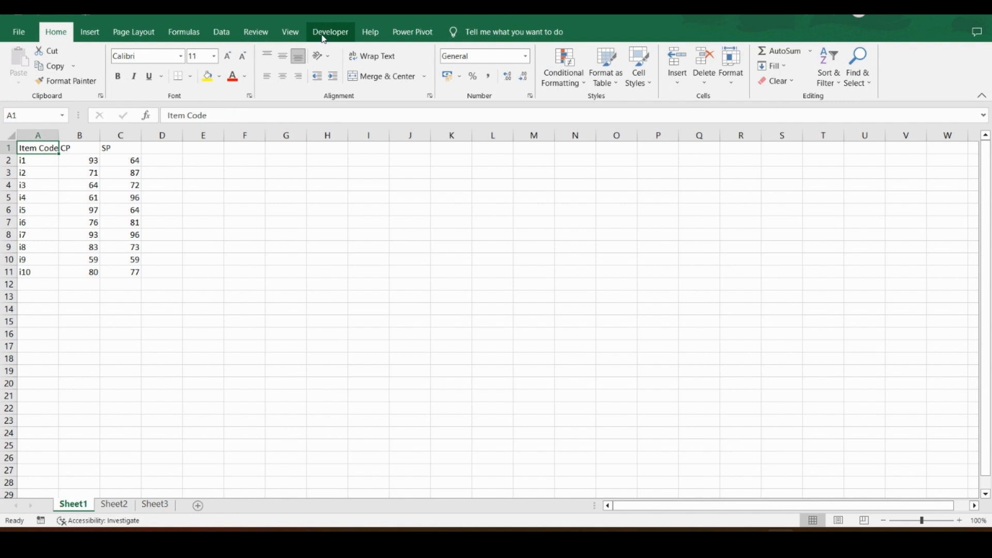
click(324, 39)
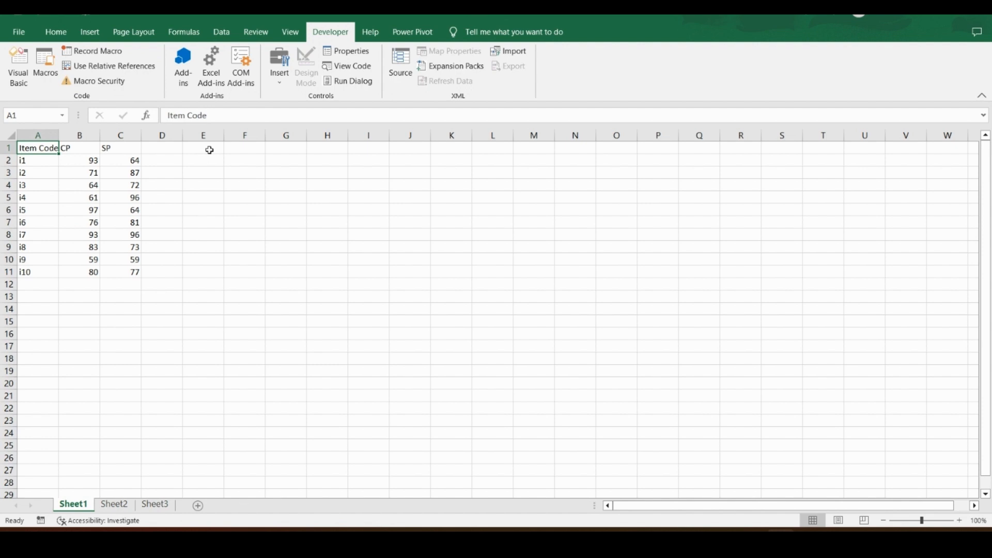
Review Sheet1's Item Code, CP and SP columns and the empty column D beside them
click(175, 147)
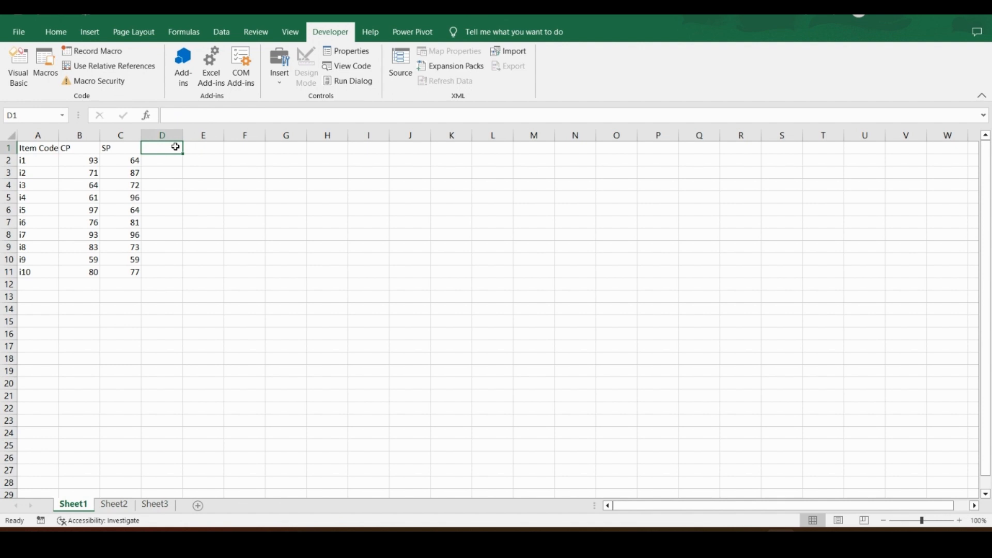
click(42, 149)
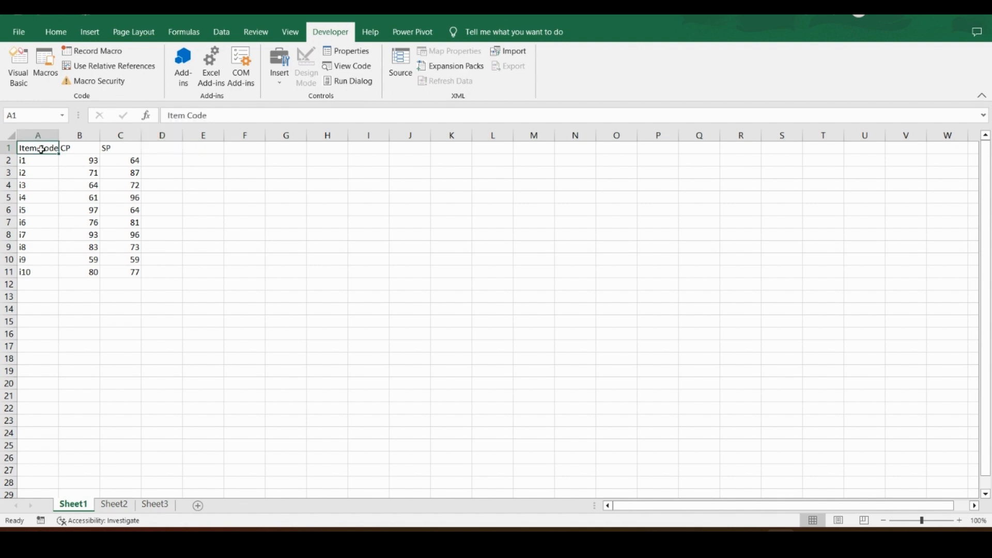
click(40, 136)
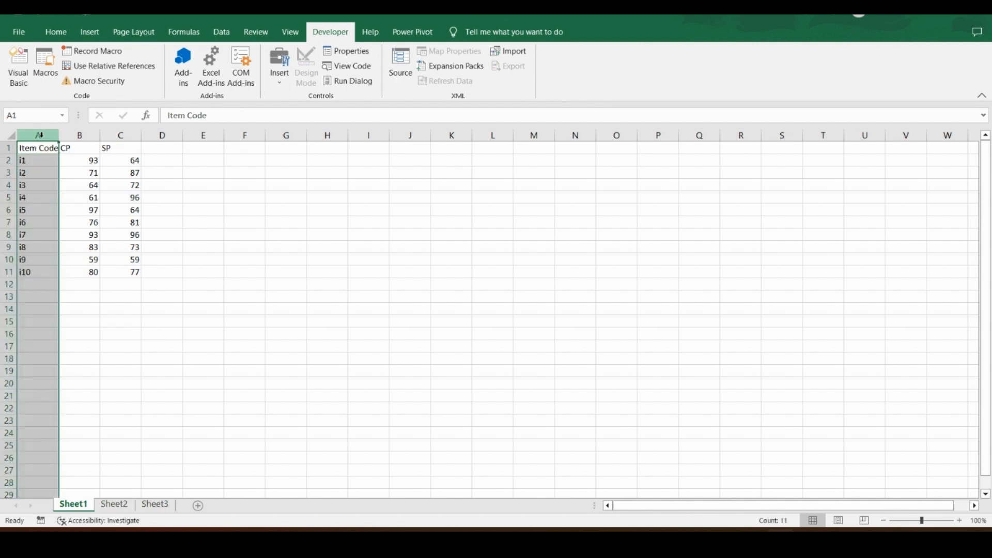
click(86, 134)
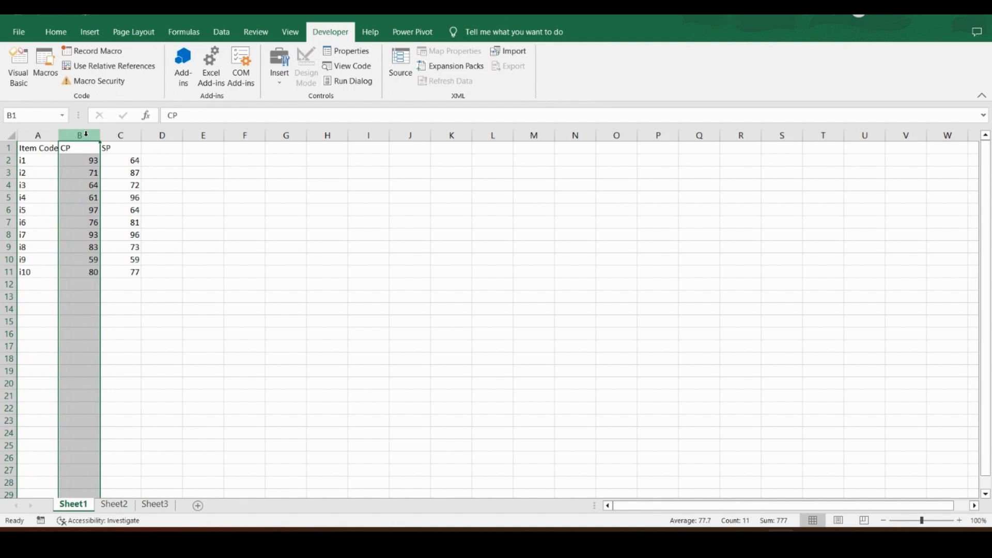
click(119, 136)
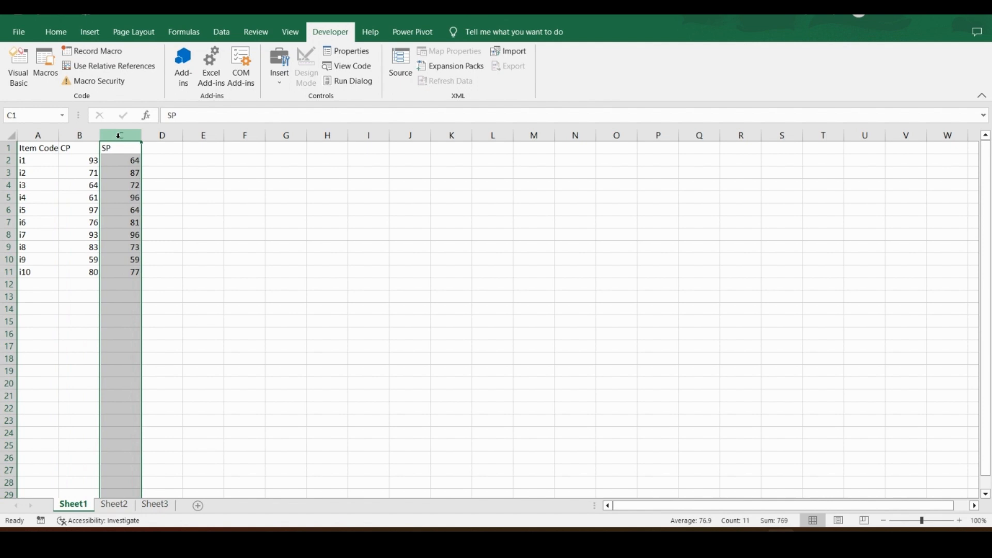
click(158, 135)
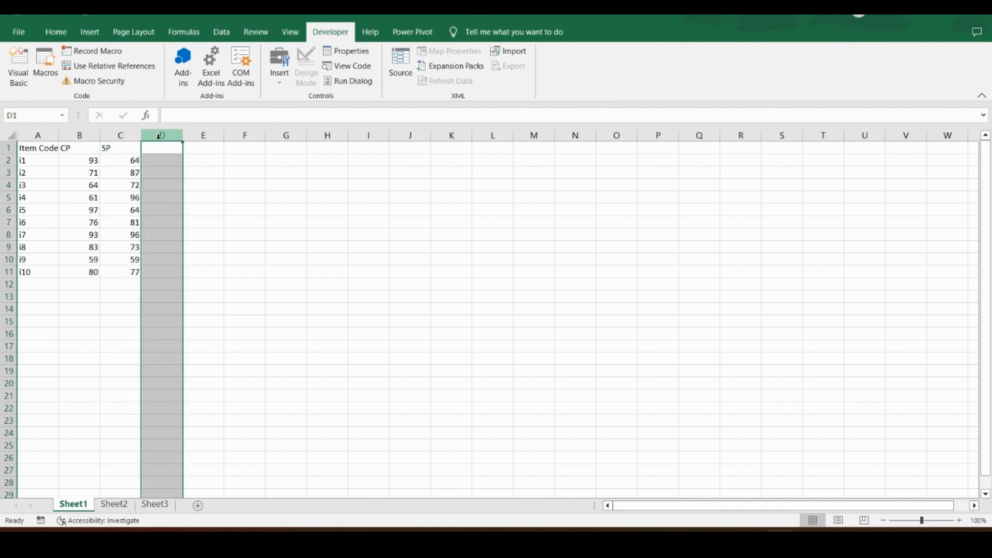
click(156, 162)
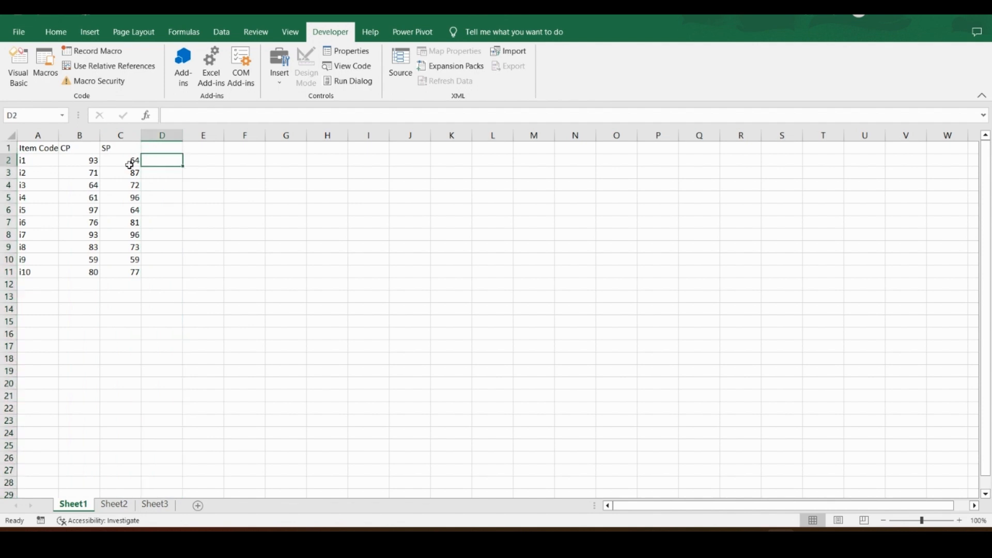
click(131, 166)
click(92, 163)
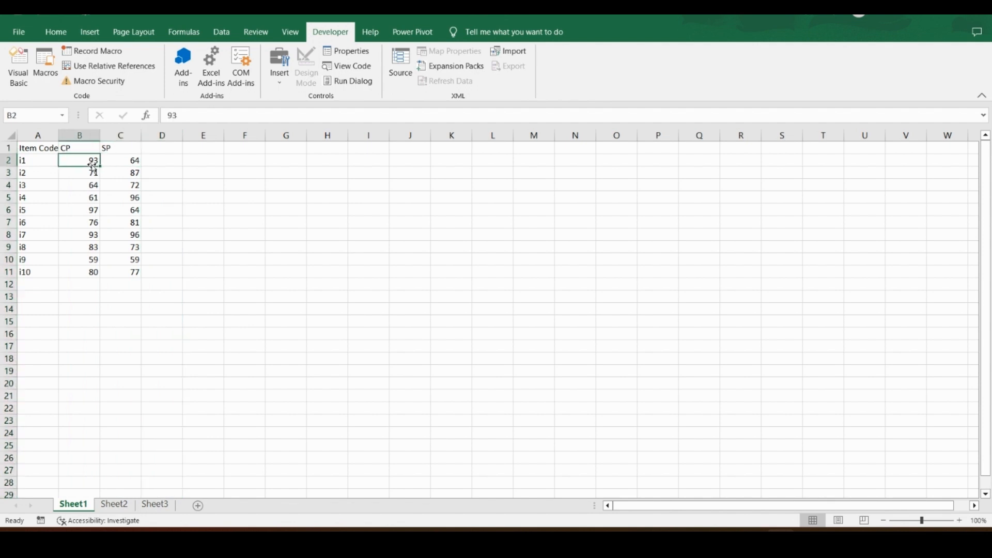
click(159, 161)
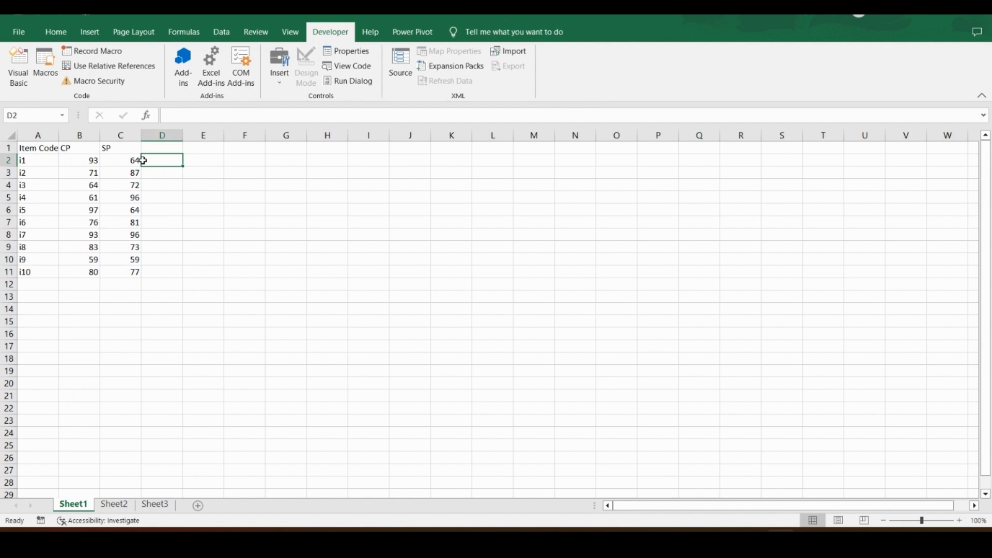
With cell A1 selected, start recording a macro named MyFirstAbMacro, with shortcut Ctrl+Shift+Q, stored in This Workbook
click(43, 149)
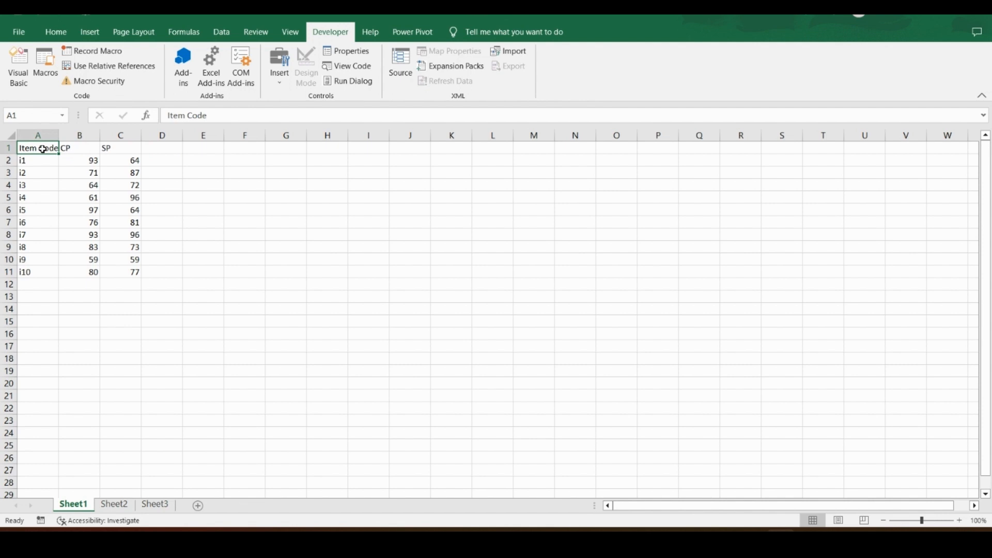
click(86, 52)
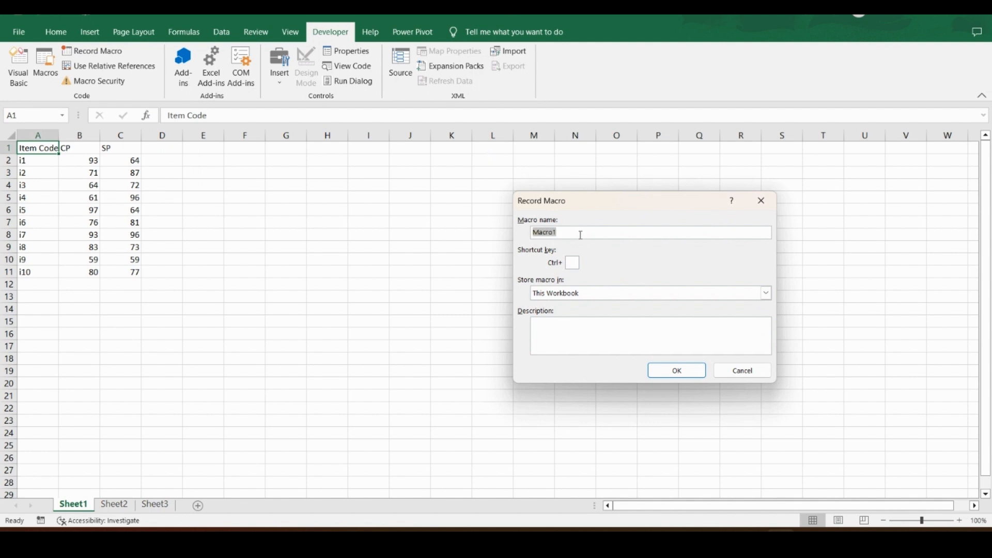
key(BackSpace)
text(m)
key(BackSpace)
text(My)
text(First)
text(Ab)
text(Macro)
text(Q)
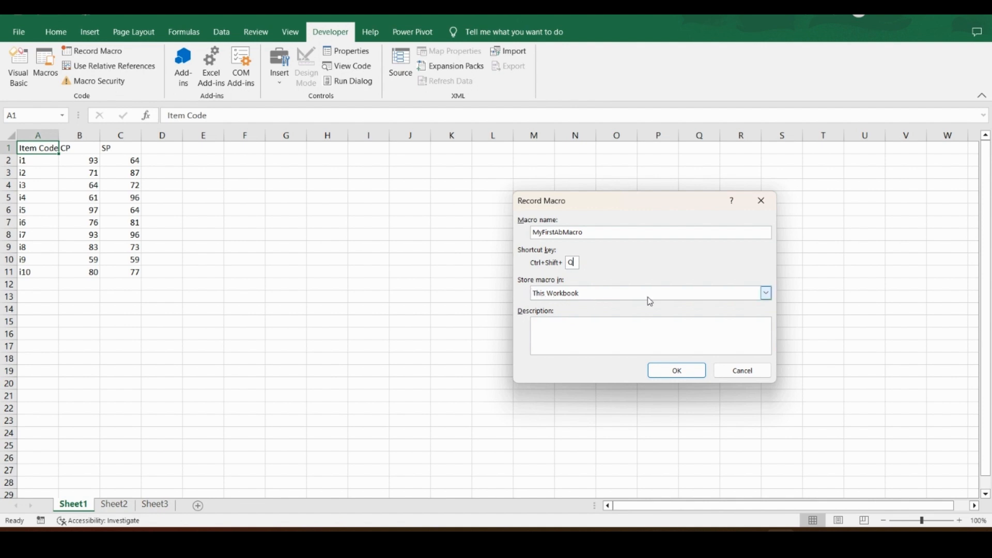
click(605, 328)
click(674, 376)
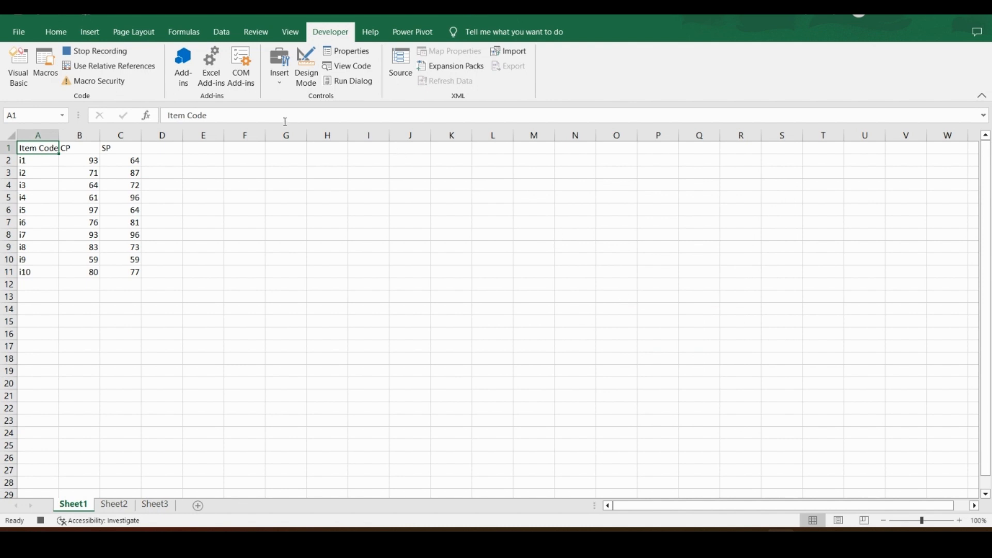
Enter the heading "P / L = SP - CP" in cell D1 of Sheet1
click(171, 149)
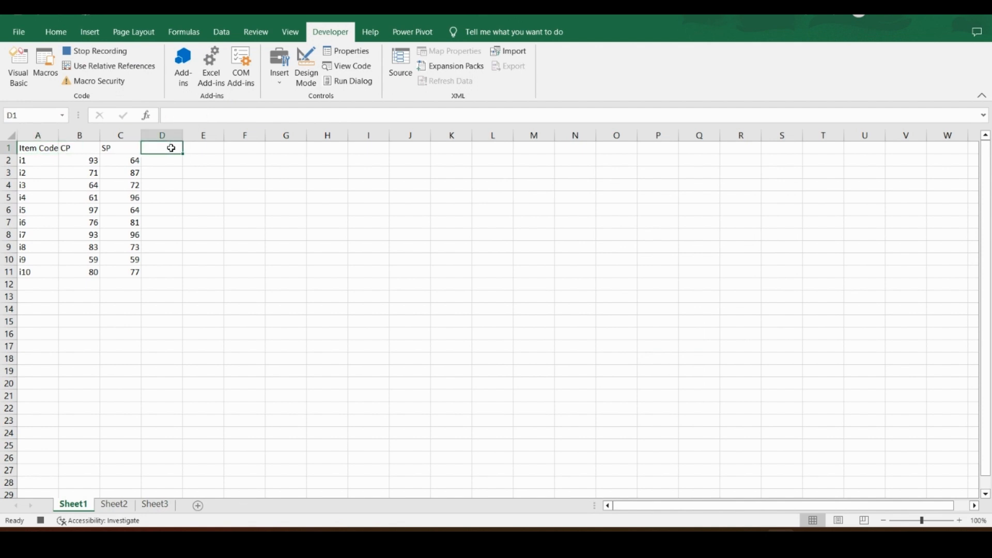
text(P /)
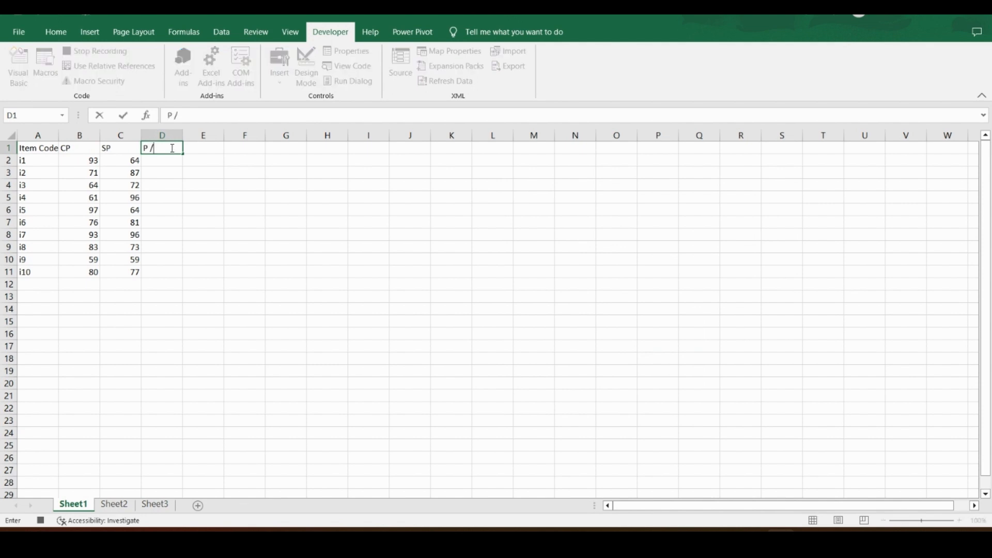
text( L = SP - CP)
key(Return)
Enter the formula =C2-B2 in cell D2 to calculate the first item's profit or loss
text(=)
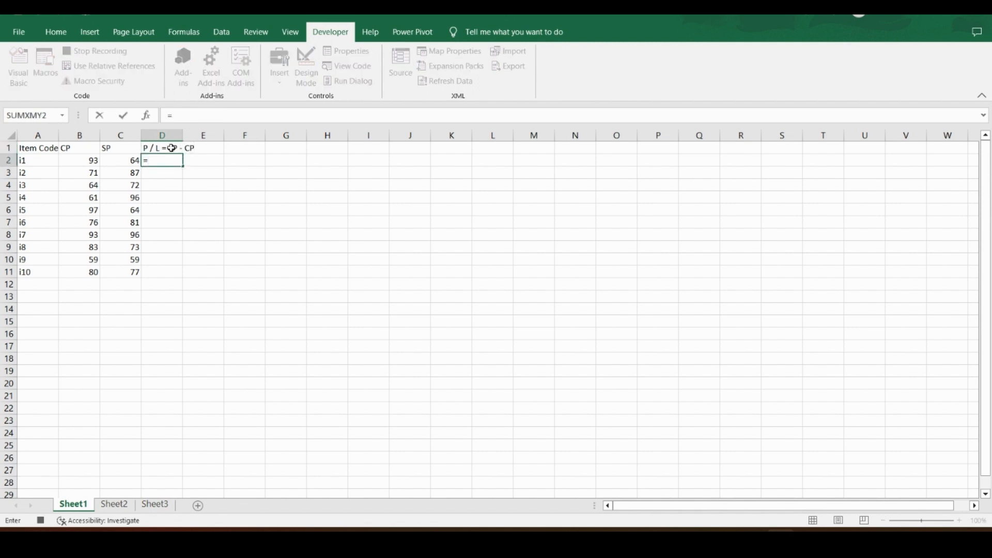
key(Left)
text(-)
key(Left)
key(Left)
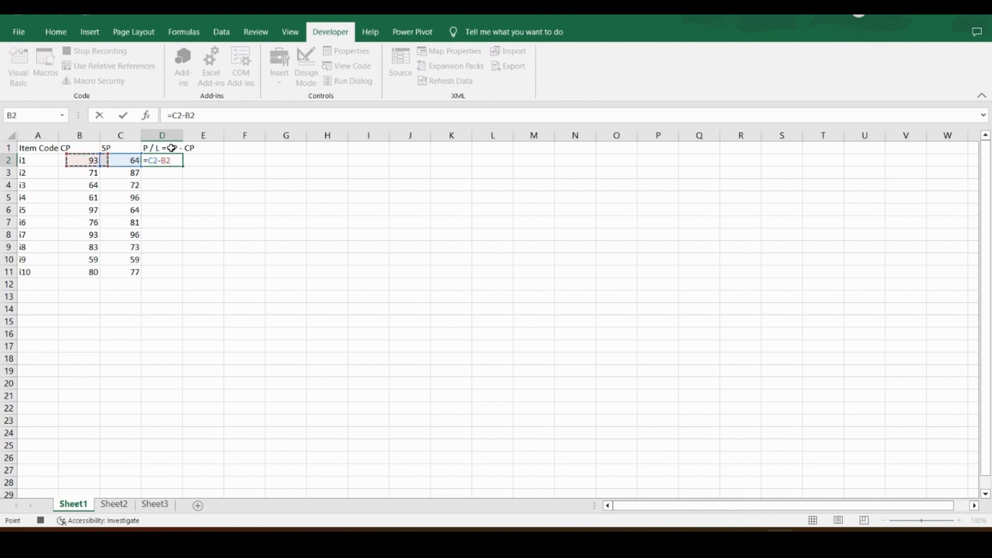
key(Return)
Copy the profit/loss formula from cell D2 into cells D3 to D11 for the remaining items
key(Up)
key(ctrl+c)
key(Down)
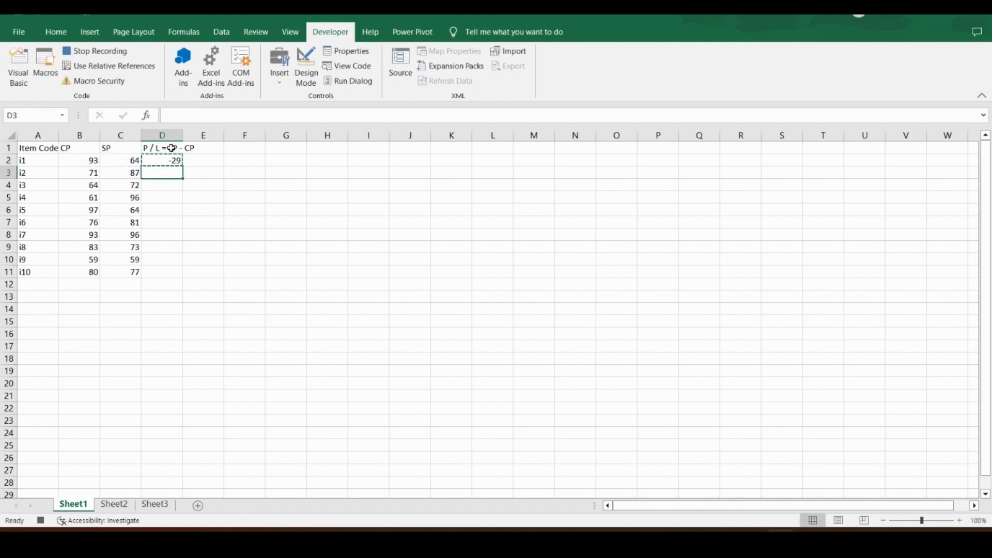
key(shift+Down)
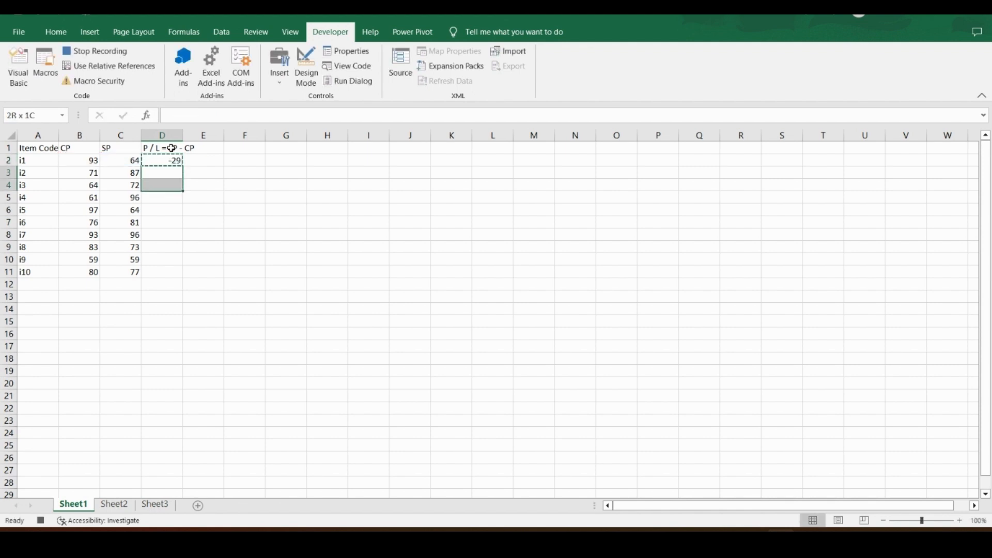
key(shift+Down)
key(shift+Down)
key(shift+Down)
key(shift+Down)
key(shift+Down)
key(shift+Down)
key(shift+Down)
key(shift+Down)
key(shift+Up)
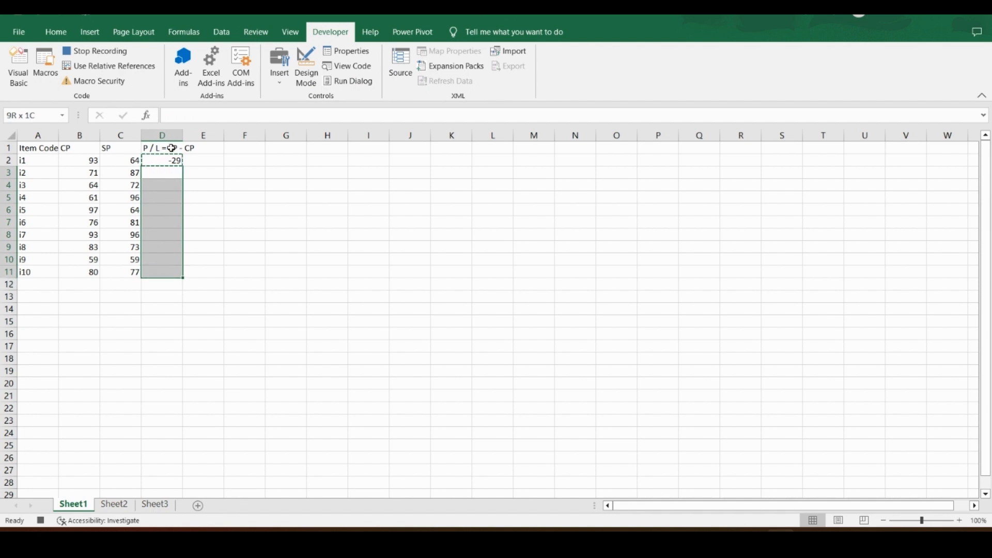
key(ctrl+v)
key(Escape)
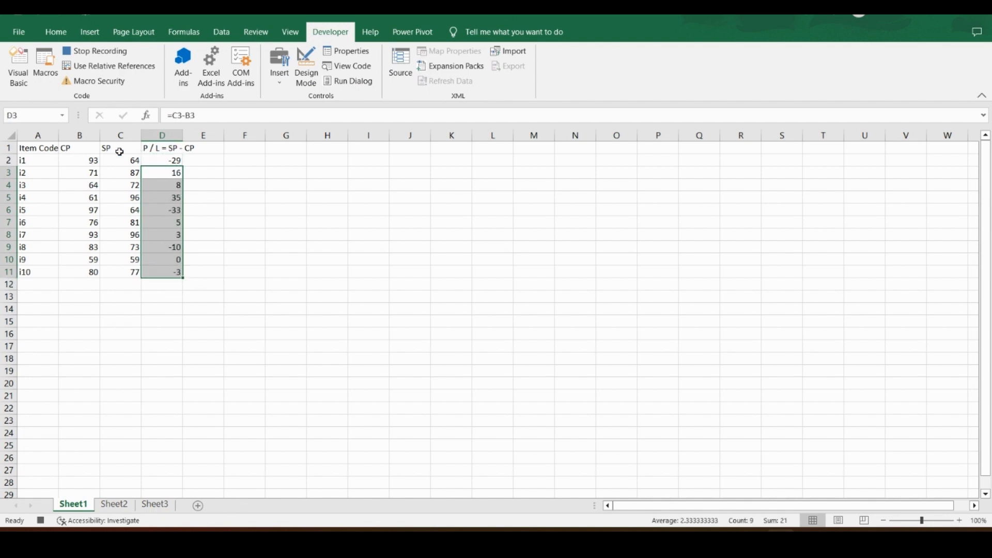
Apply all borders to the table range A1:D11 and center the contents of column A
click(46, 149)
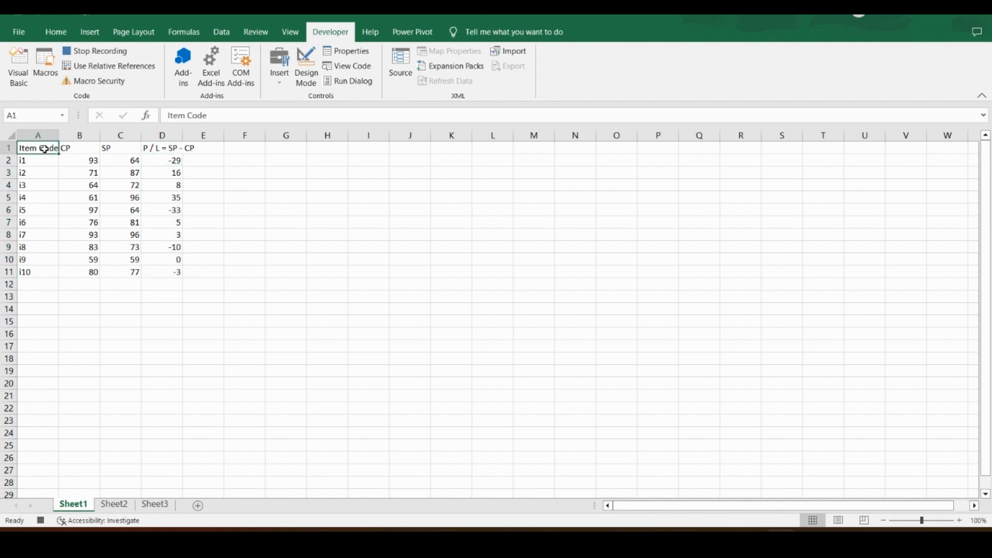
shift+click(178, 273)
click(56, 32)
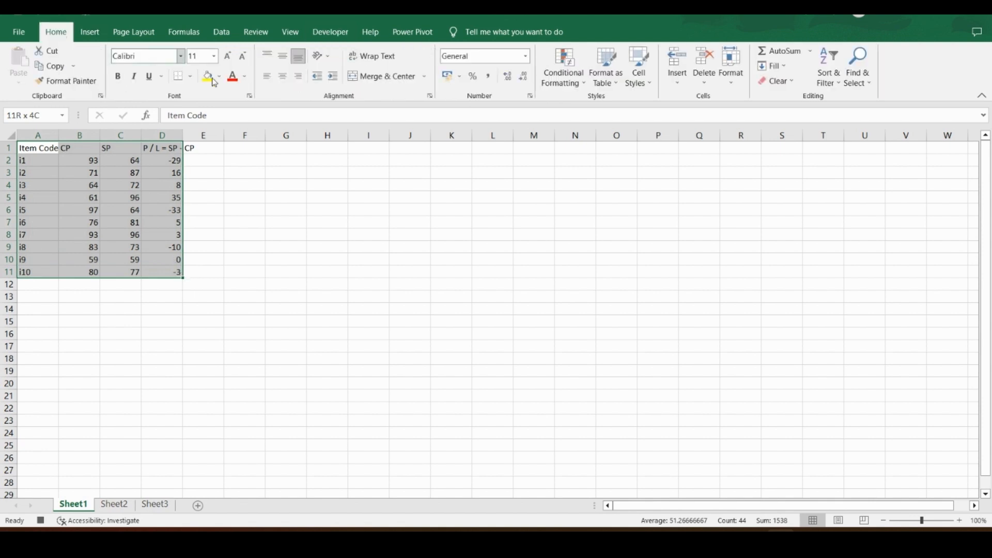
click(190, 76)
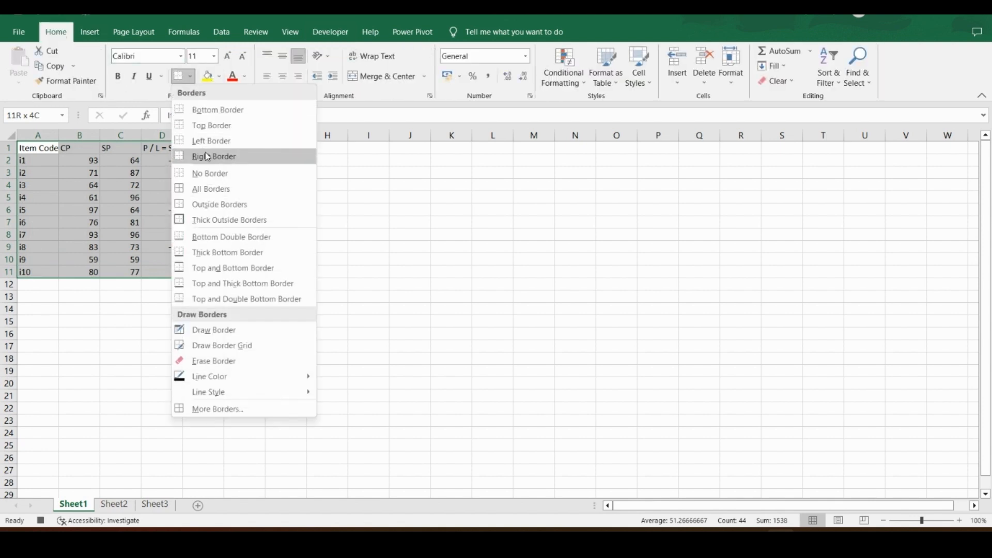
click(230, 189)
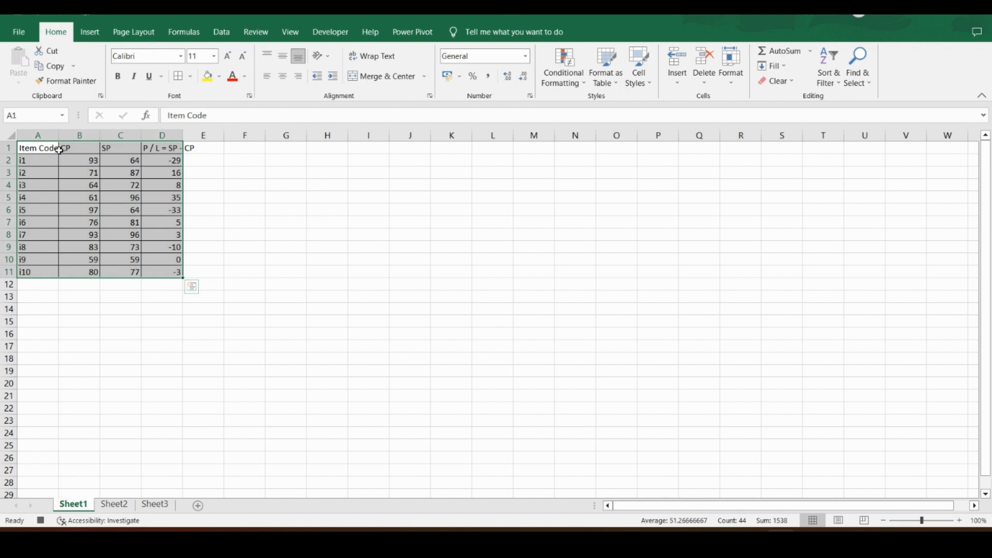
click(47, 135)
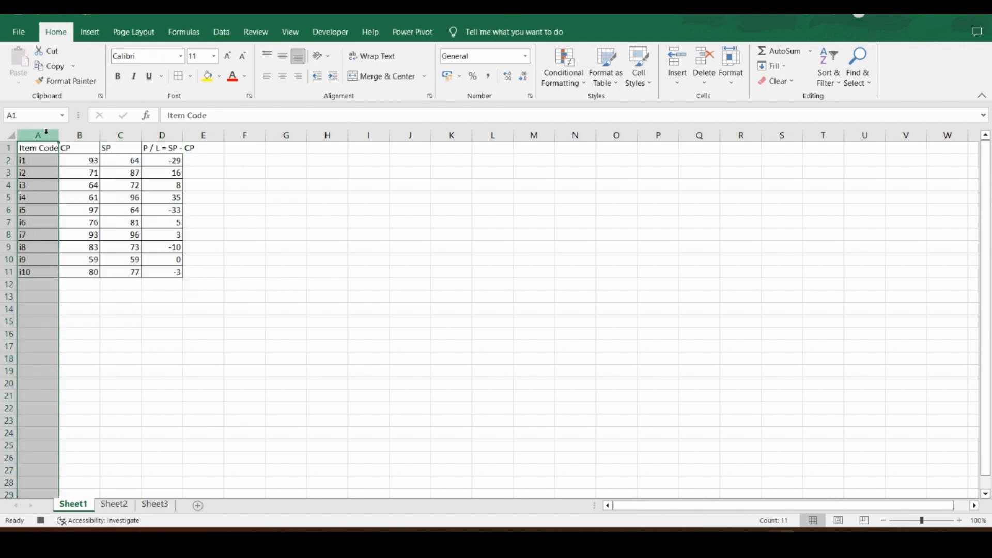
click(289, 76)
Apply the dollar Accounting number format to columns B and C, and autofit the width of column D
click(88, 133)
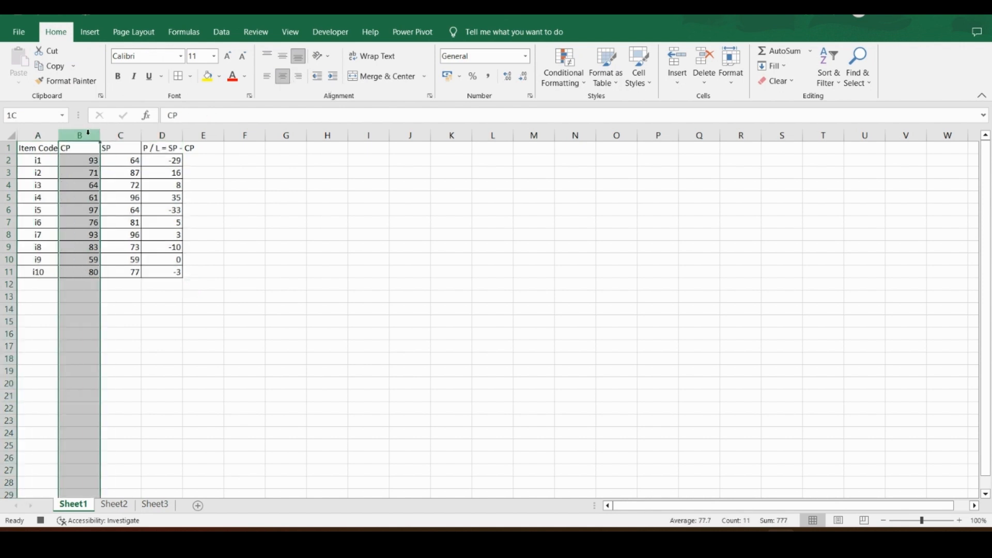
drag(88, 133, 122, 134)
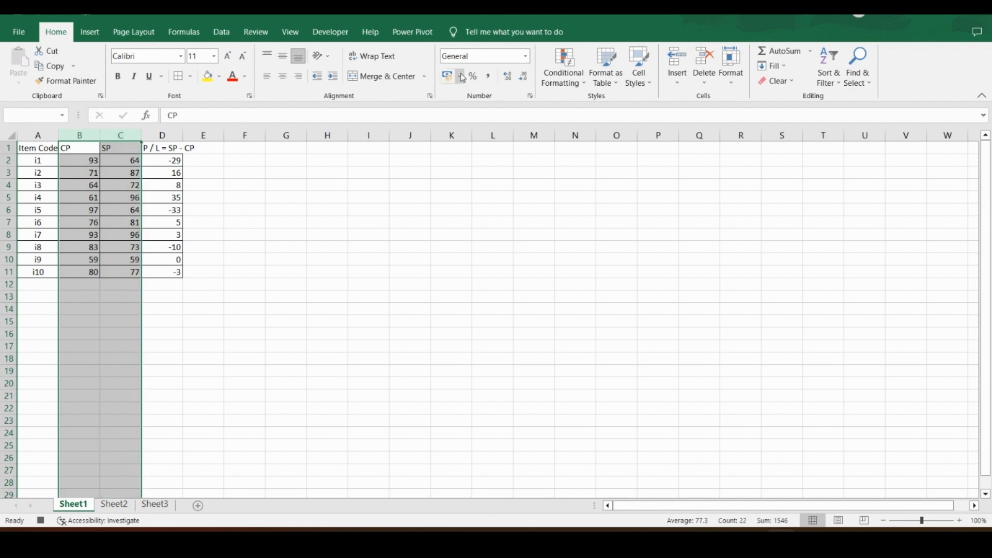
click(462, 77)
click(505, 106)
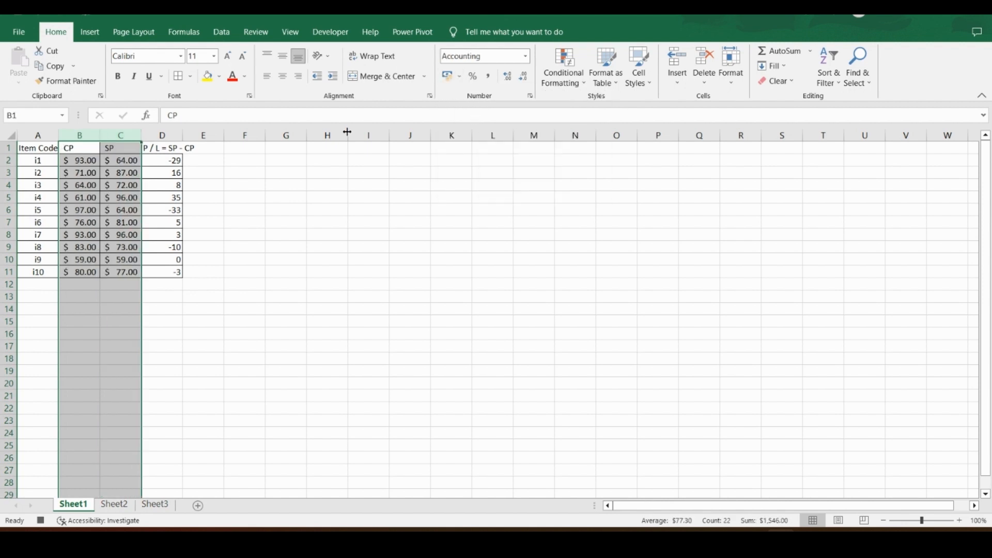
double_click(183, 134)
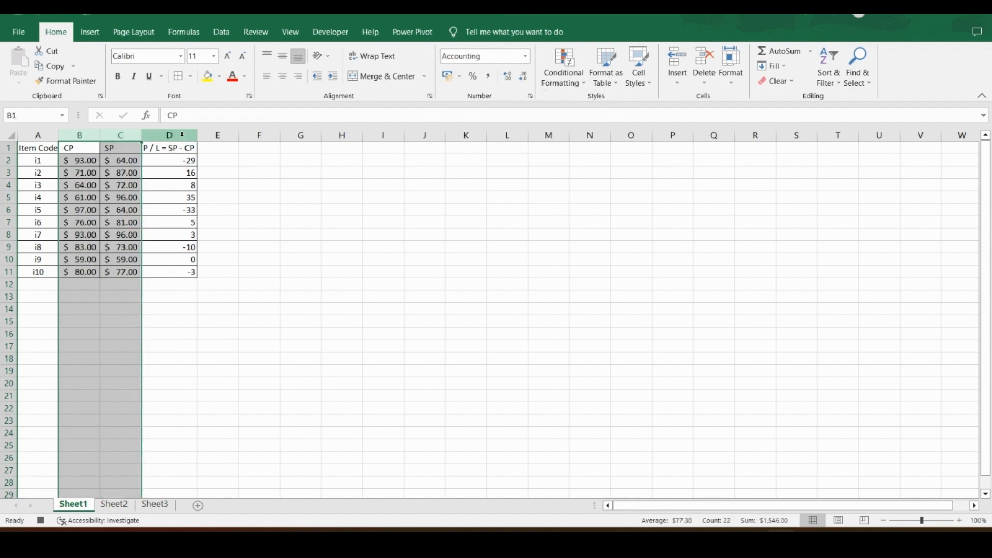
Format the header cells A1:D1 with a yellow fill and bold red text
drag(49, 148, 165, 149)
click(208, 77)
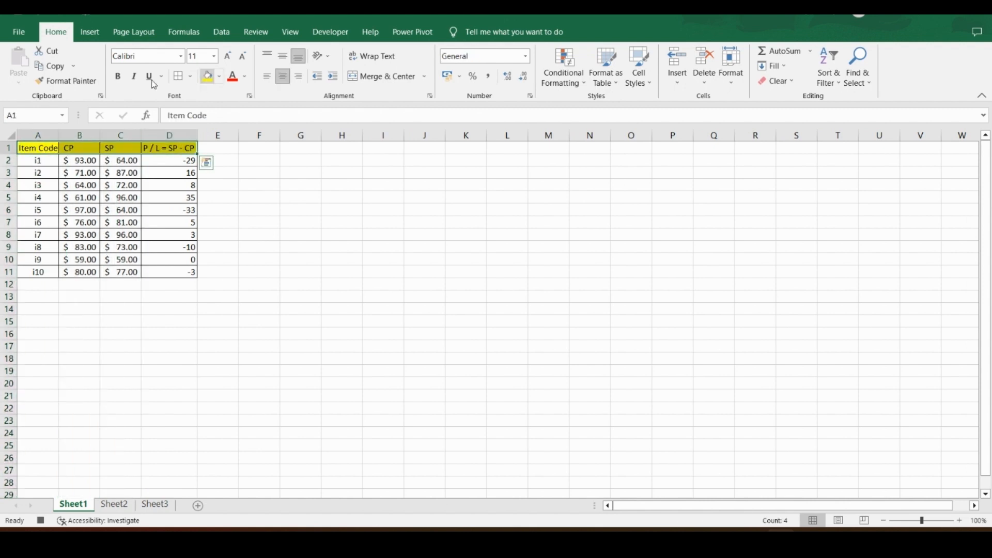
click(118, 76)
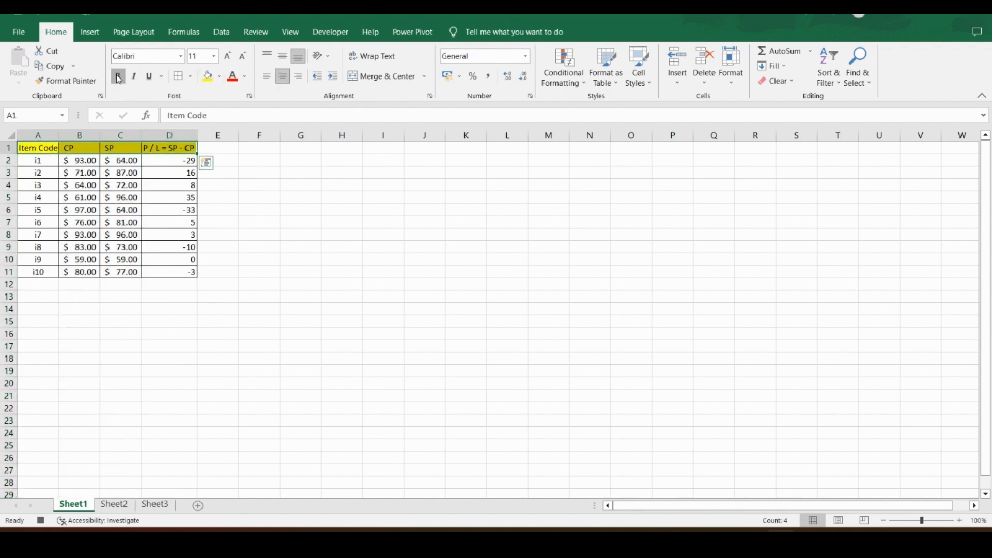
click(233, 76)
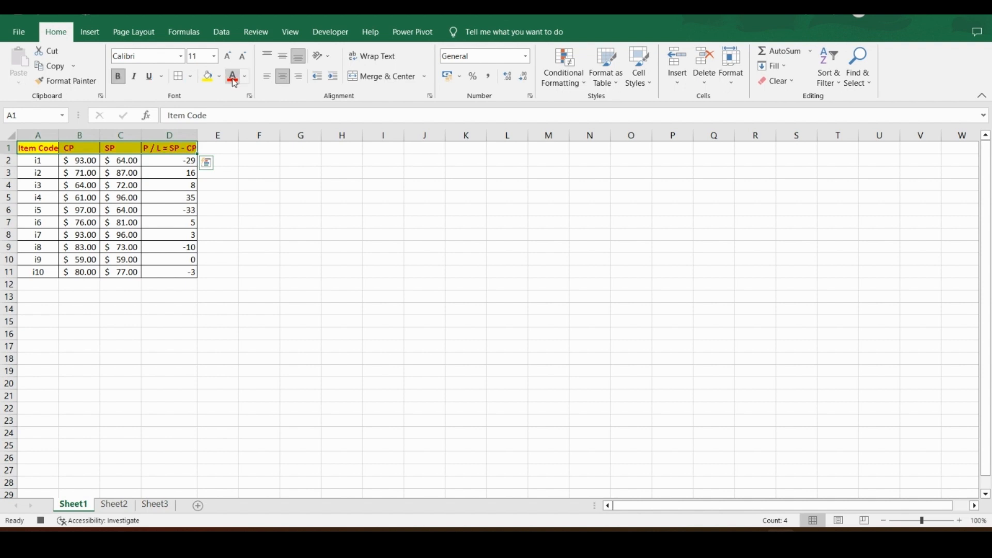
Return to cell A1 and stop recording the macro
click(37, 150)
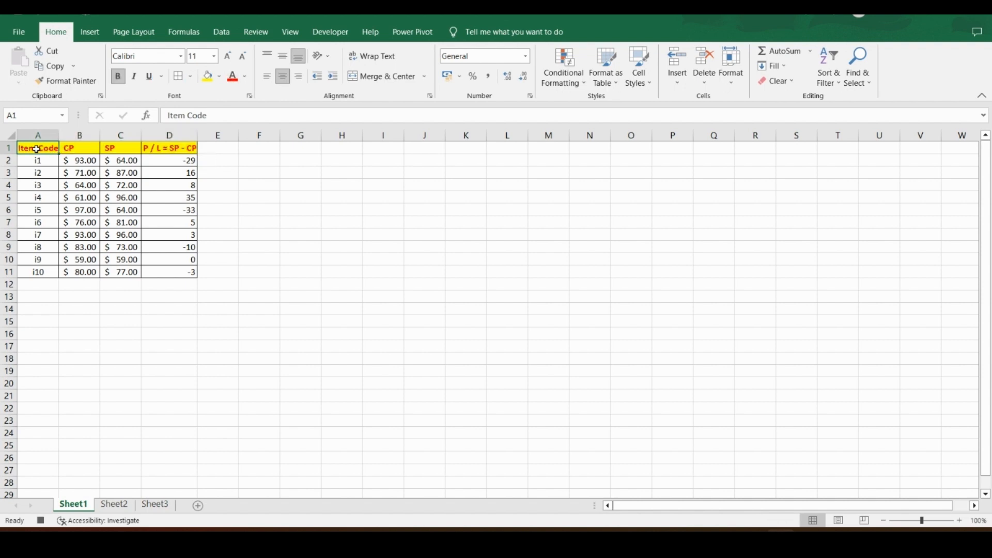
click(326, 34)
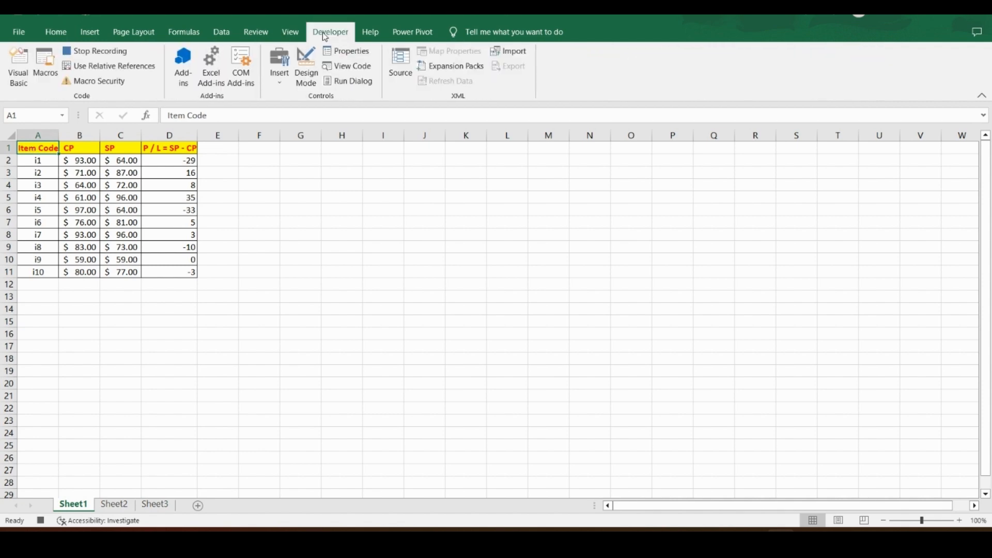
click(91, 53)
click(228, 151)
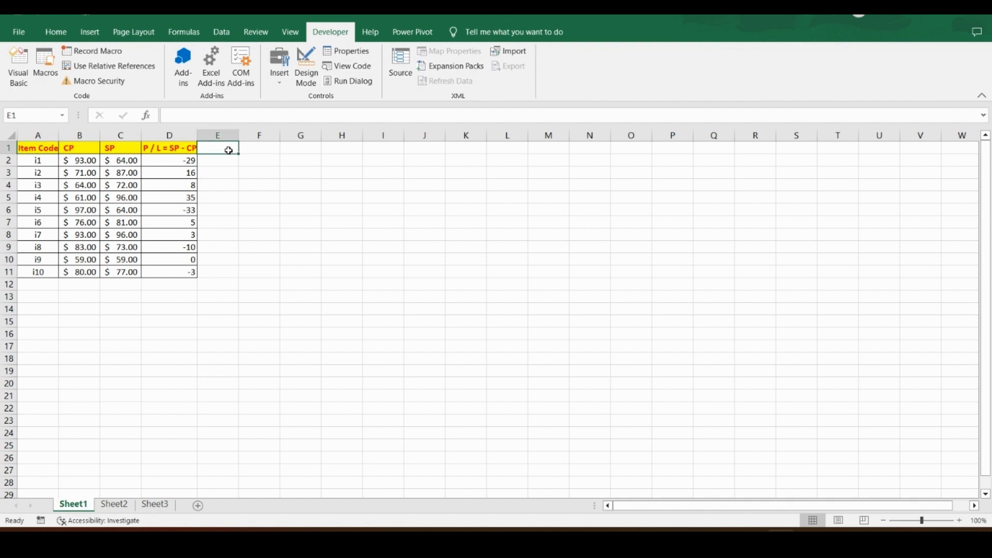
Run the macro MyFirstAbMacro on Sheet2 with the empty cell F14 selected
click(115, 505)
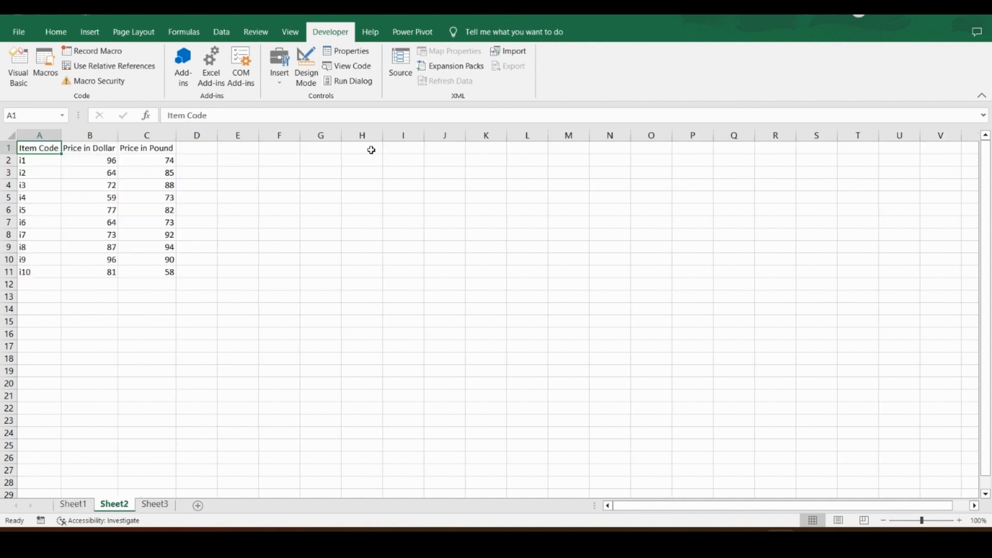
click(371, 150)
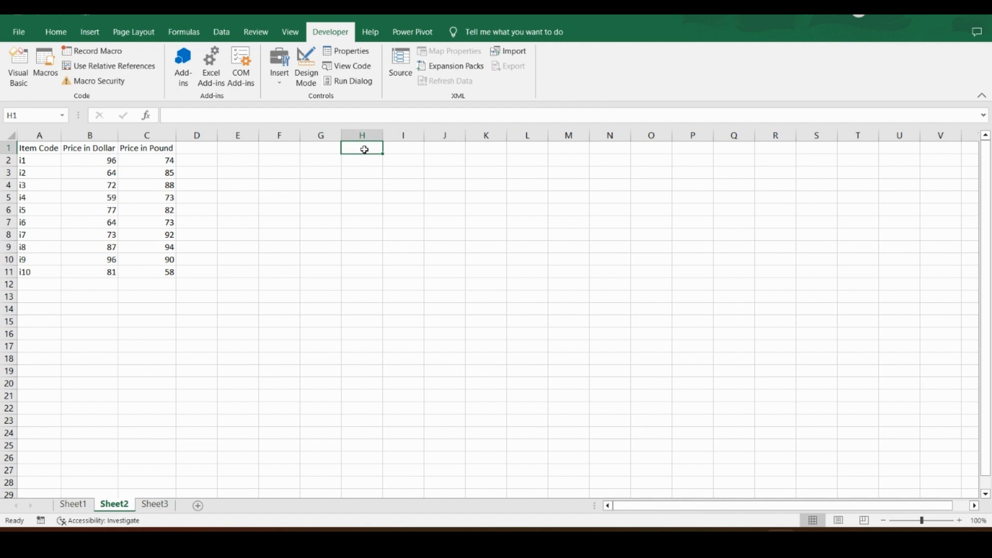
click(45, 151)
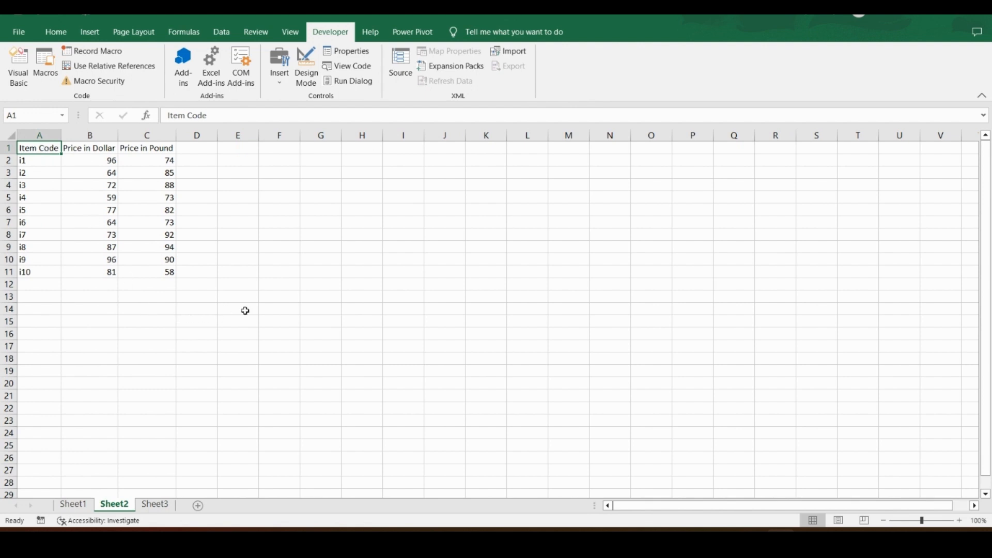
click(276, 310)
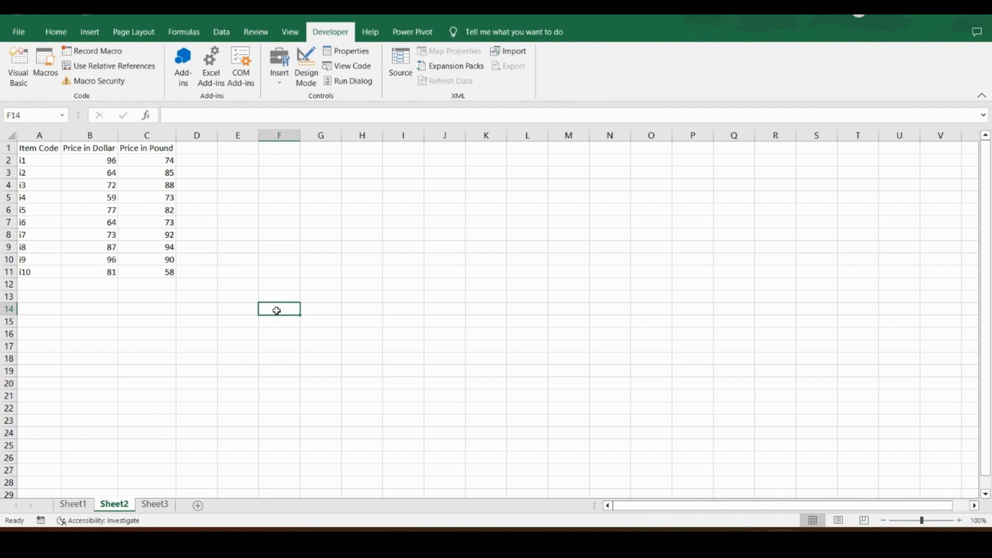
click(46, 62)
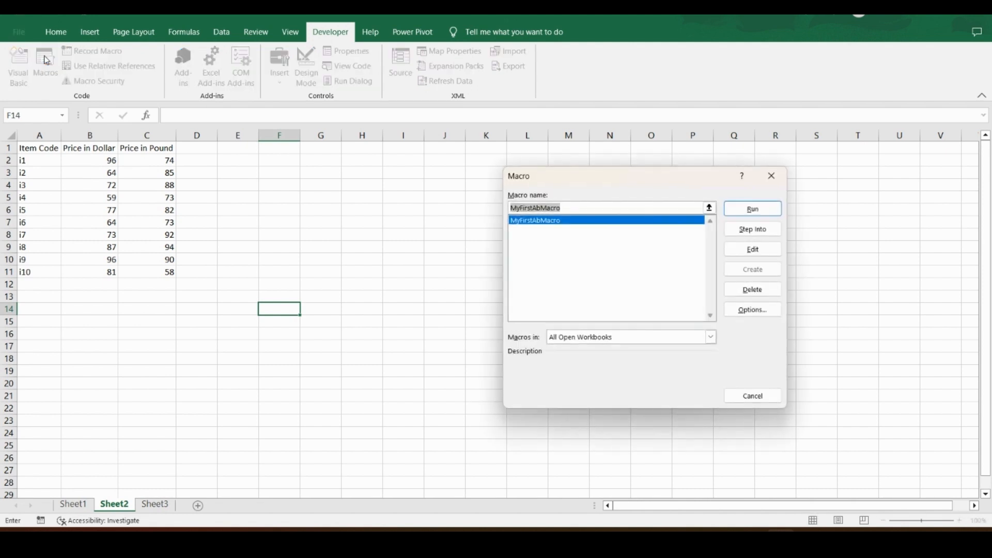
click(567, 221)
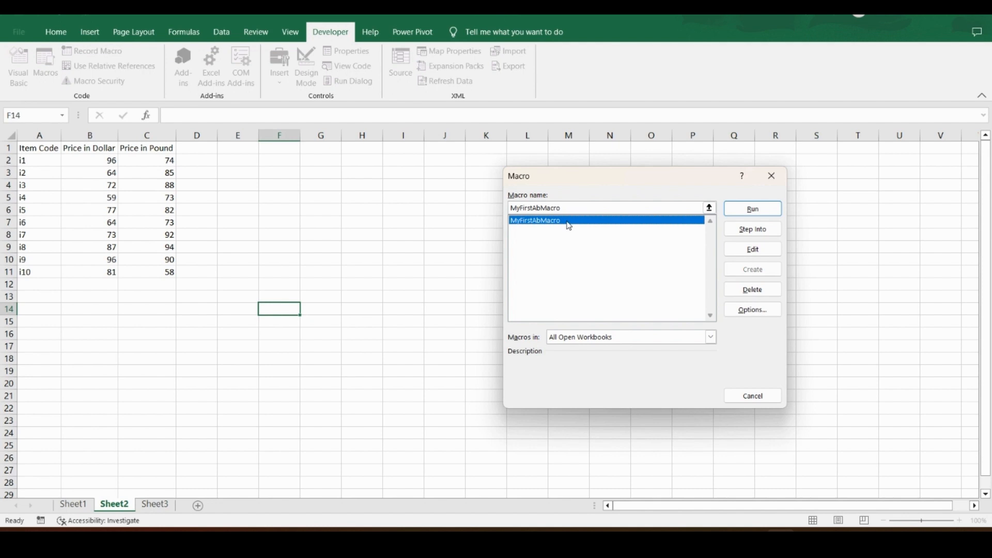
click(747, 209)
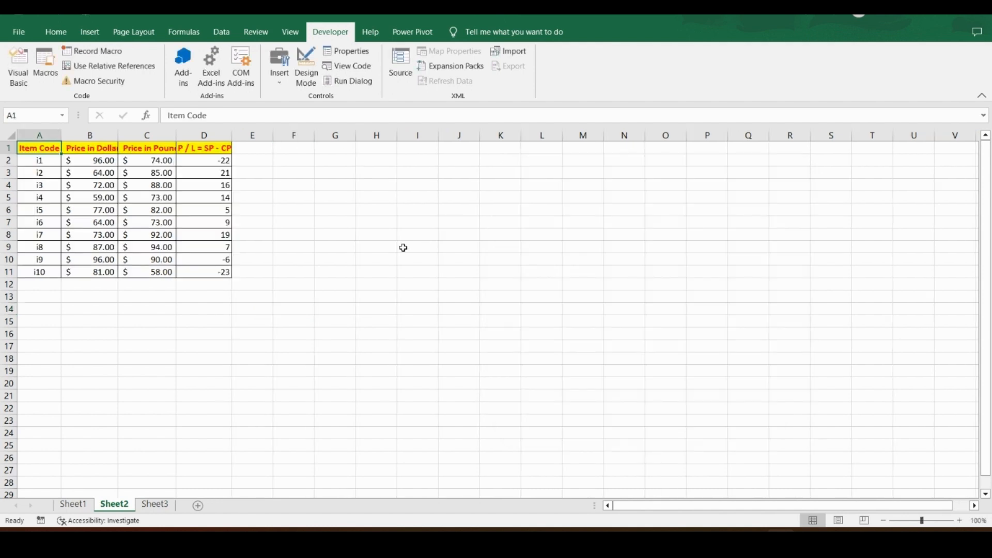
Examine what the macro did to Sheet2's table, from the headers through columns A, B, C and D
click(298, 298)
click(297, 309)
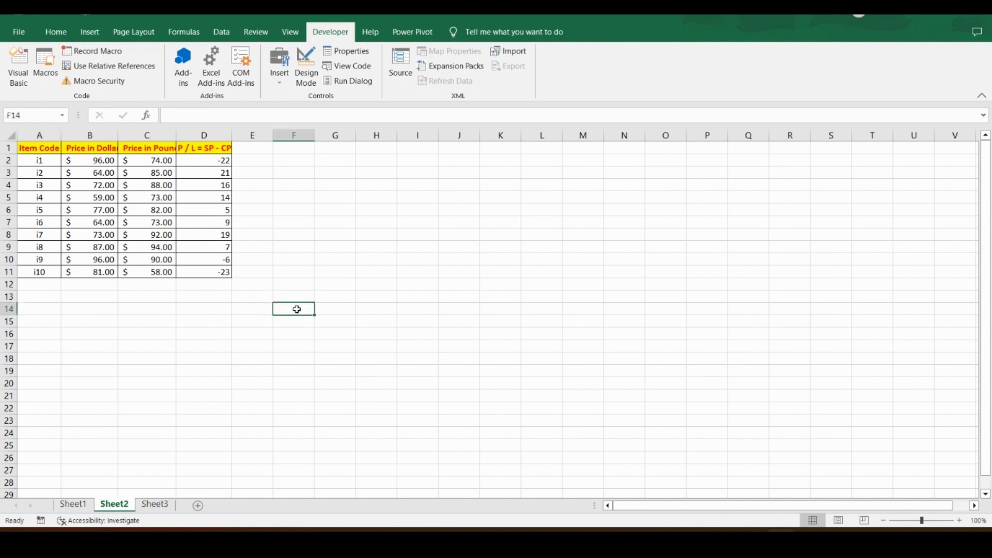
click(43, 150)
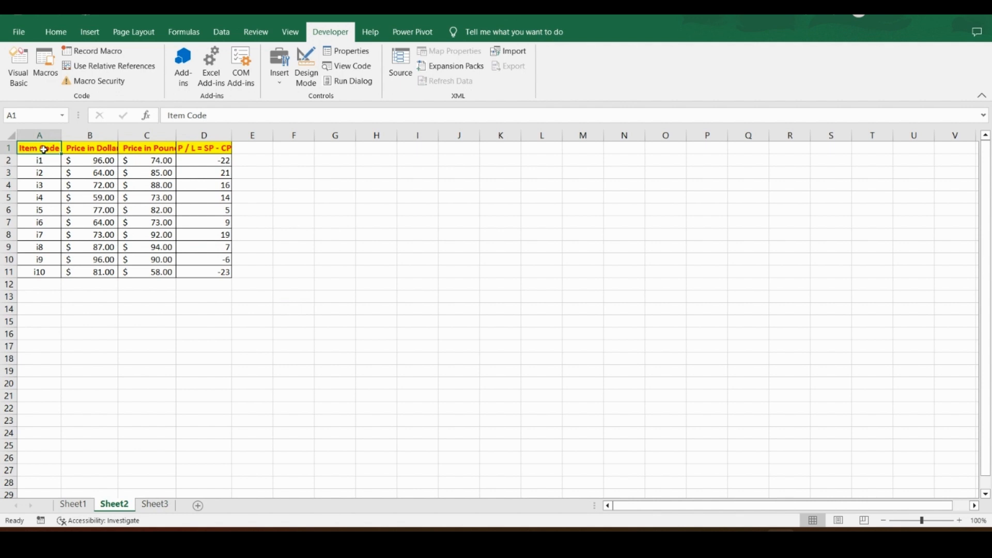
key(Right)
key(Left)
click(40, 135)
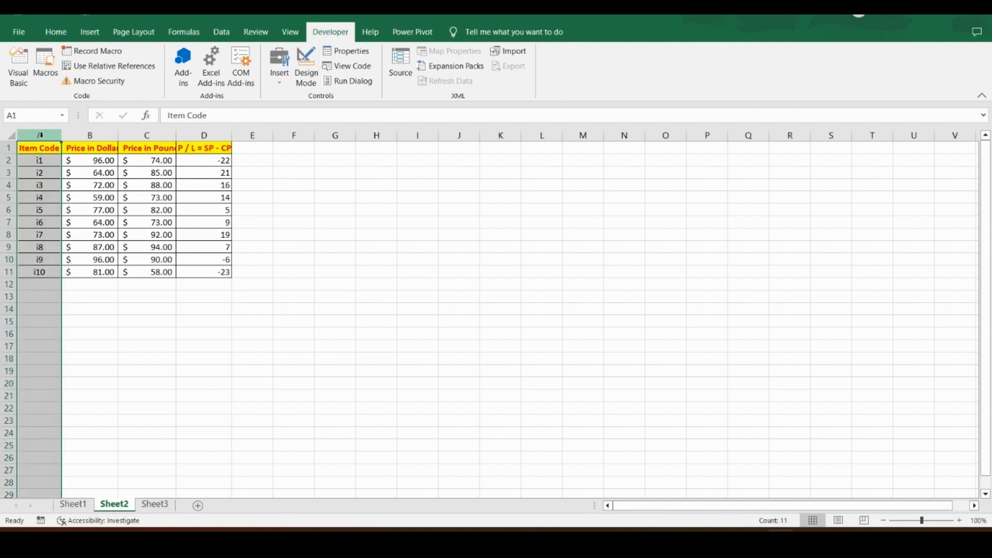
click(89, 136)
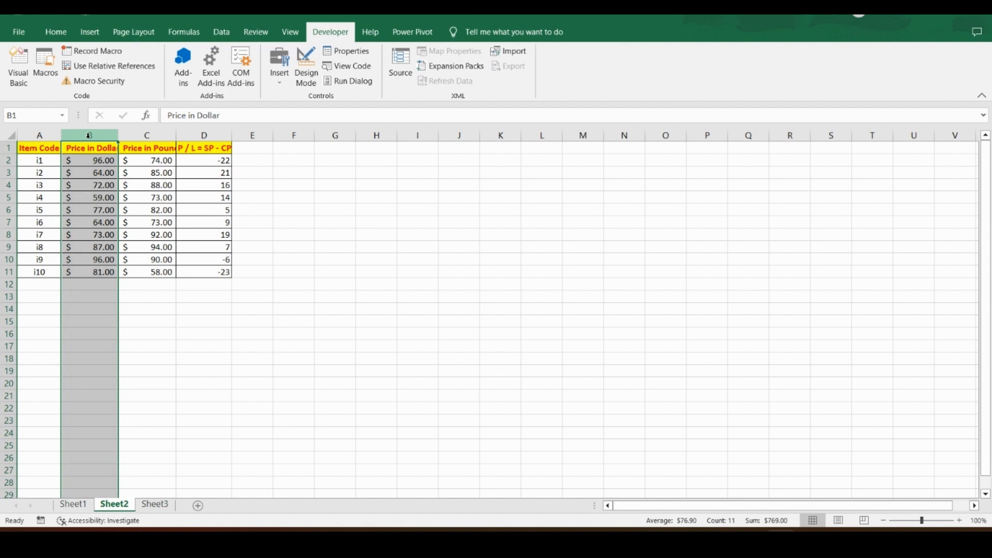
click(134, 135)
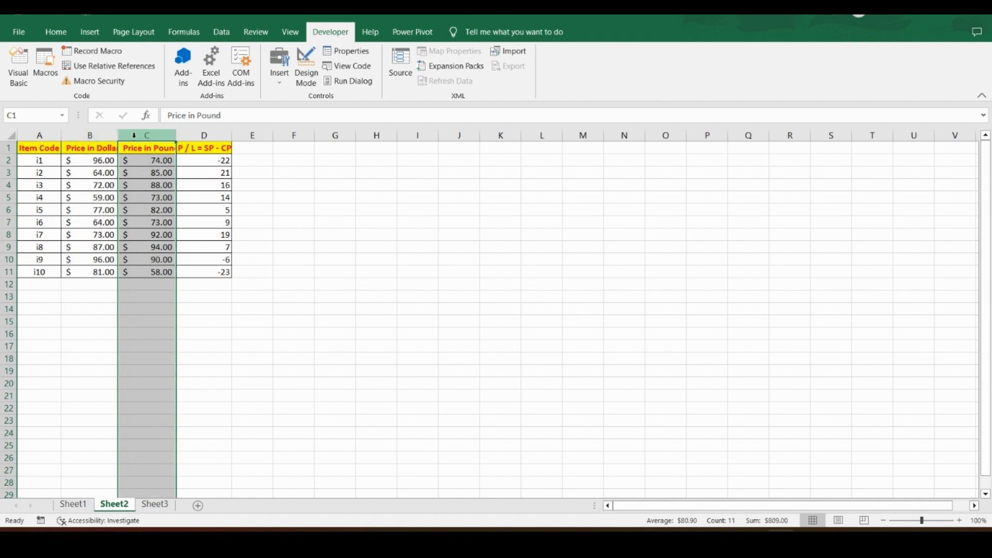
click(199, 136)
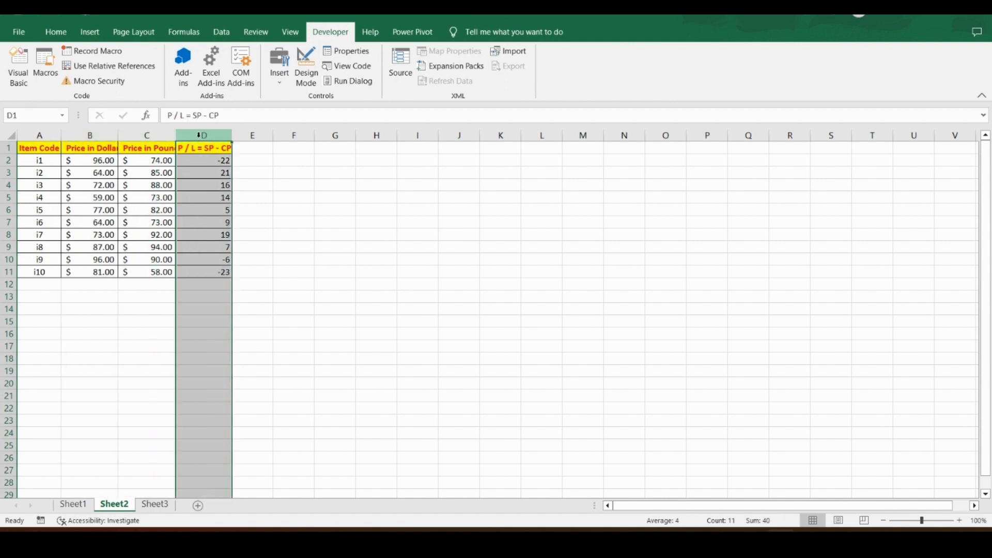
click(298, 289)
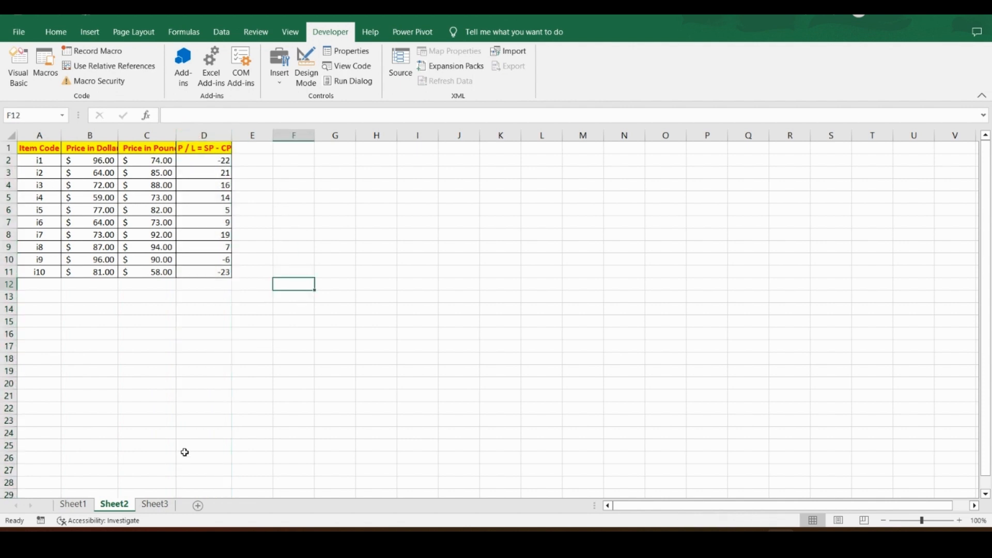
Compare on Sheet3 the table's header positions in columns H to K with the empty cells A1 to D1
click(155, 505)
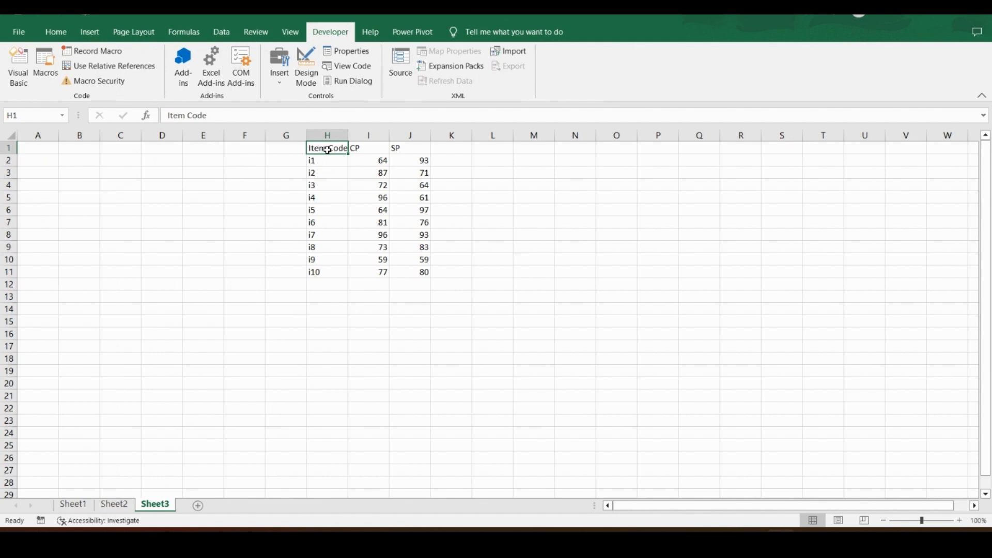
click(50, 149)
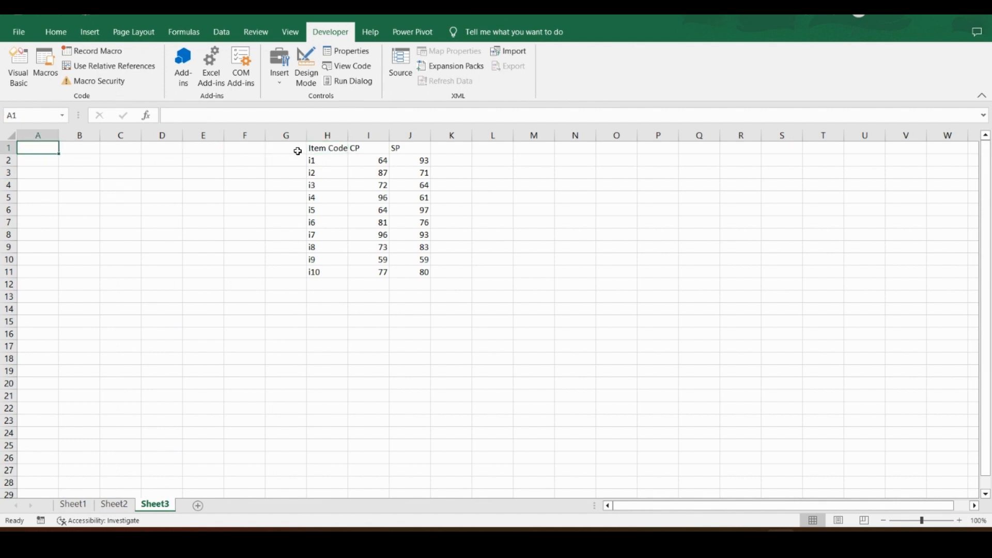
click(329, 148)
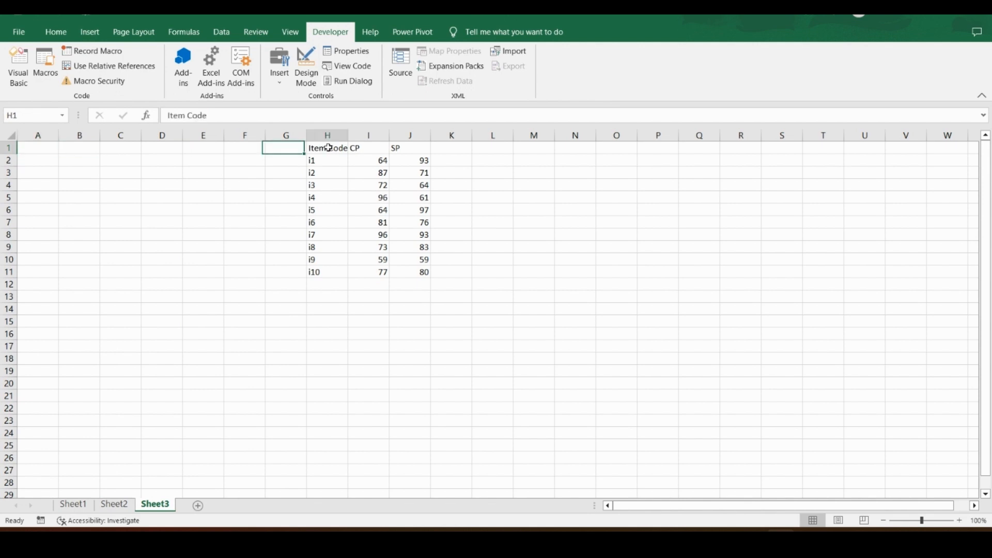
click(82, 148)
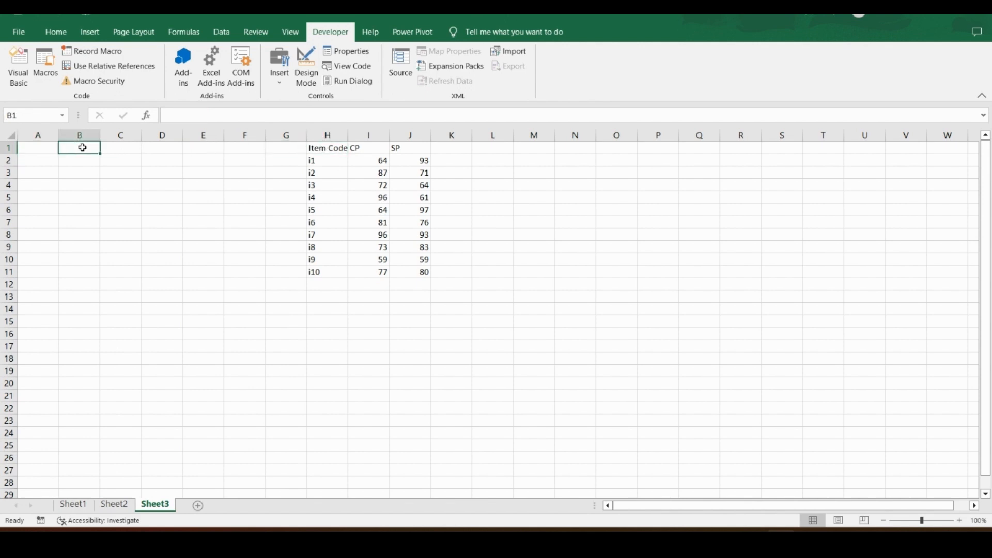
click(378, 147)
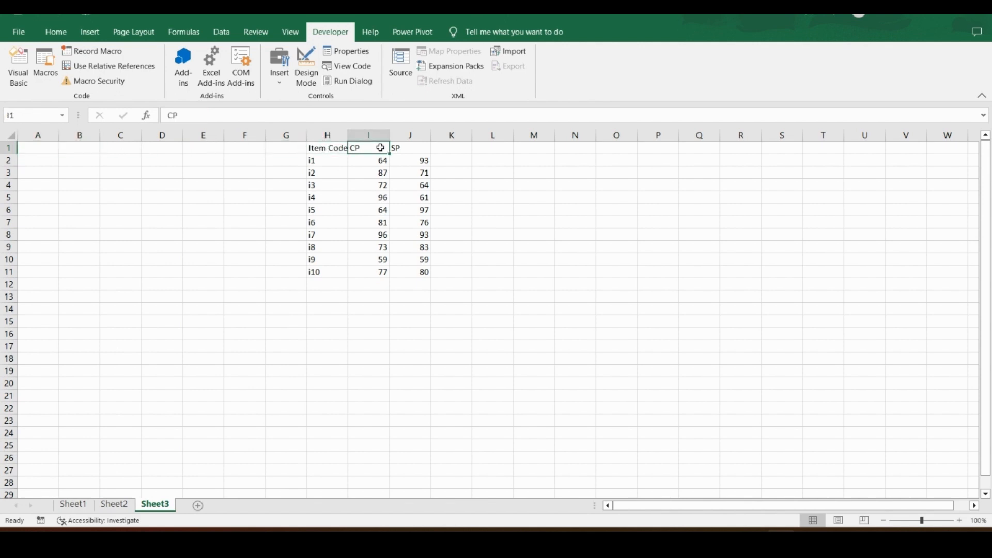
click(125, 149)
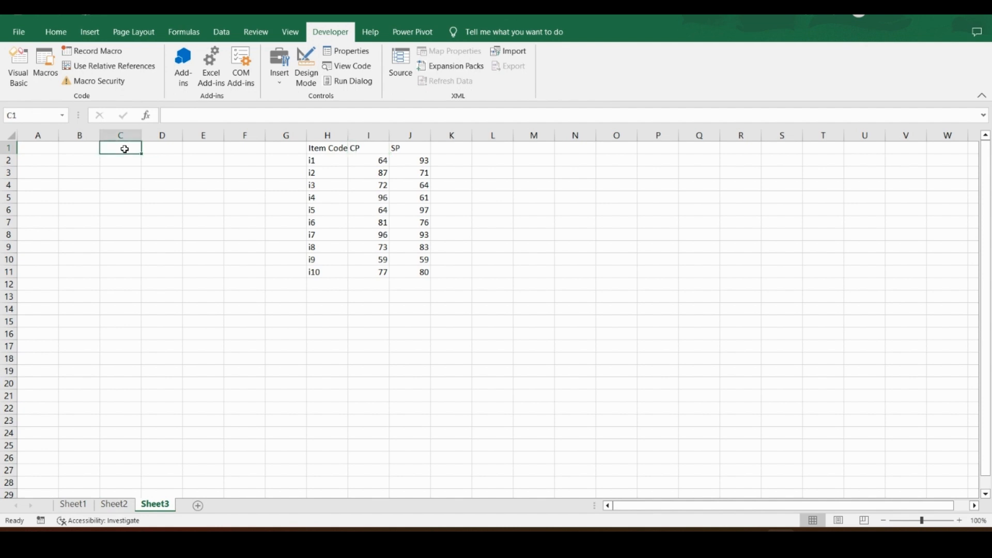
click(405, 150)
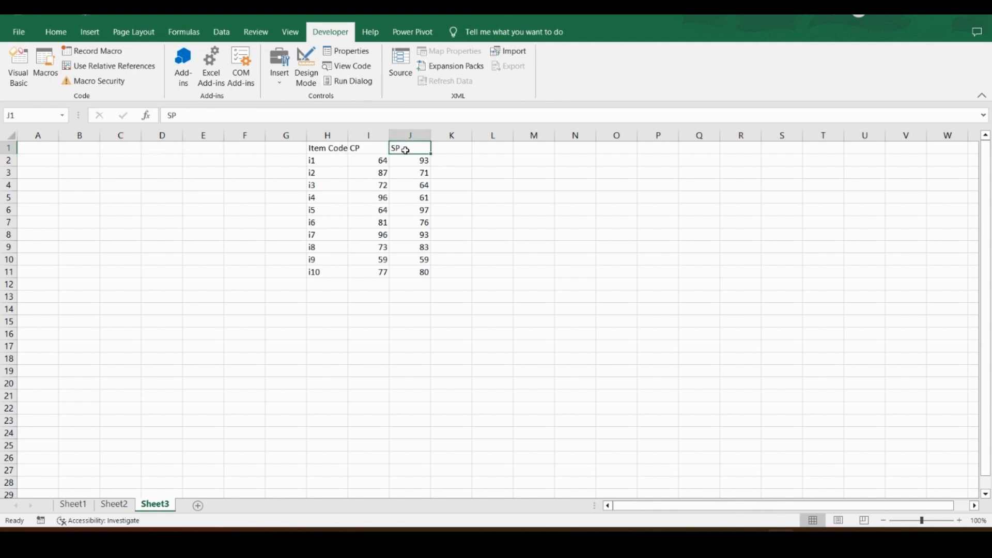
click(450, 150)
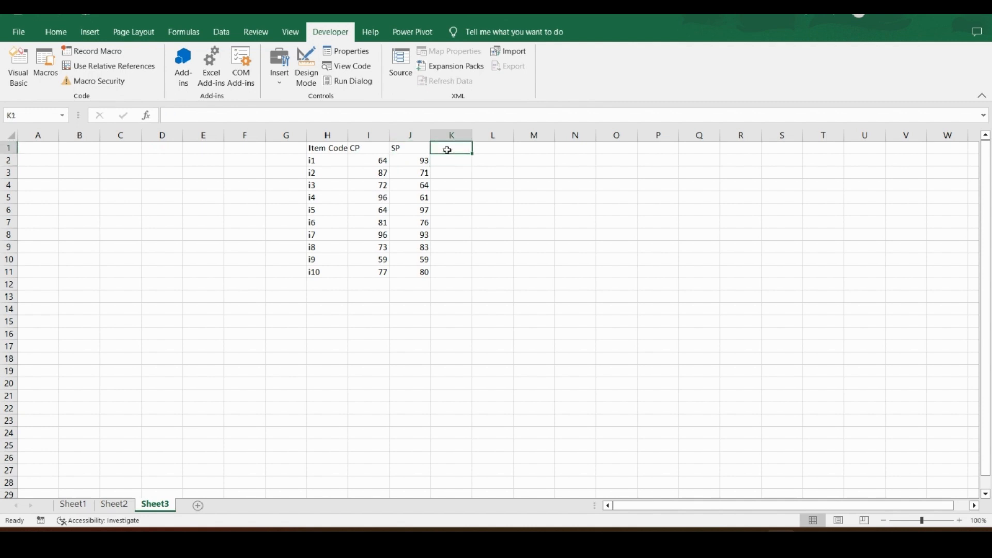
click(169, 149)
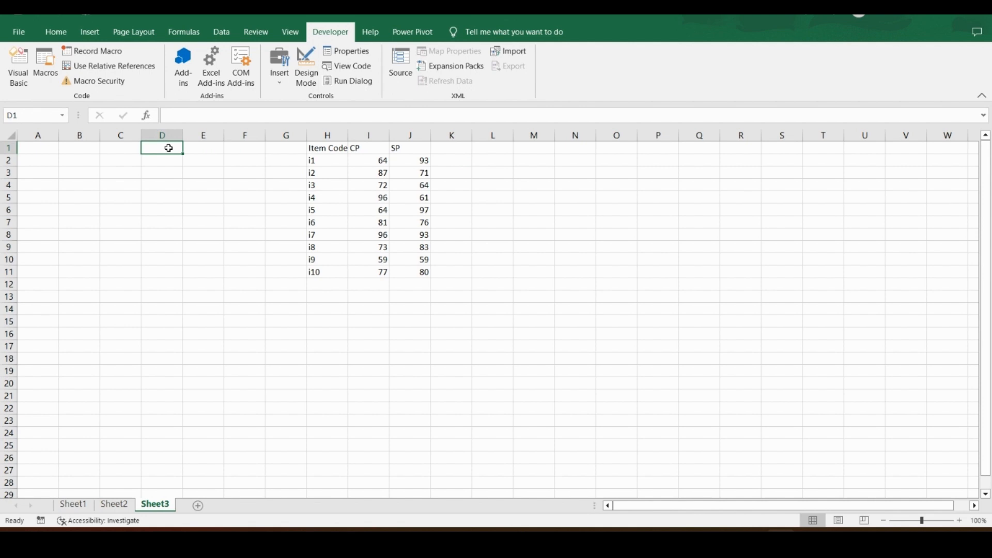
Run the macro MyFirstAbMacro on Sheet3 with cell H1 selected and check its output against the table in columns H to J
click(328, 149)
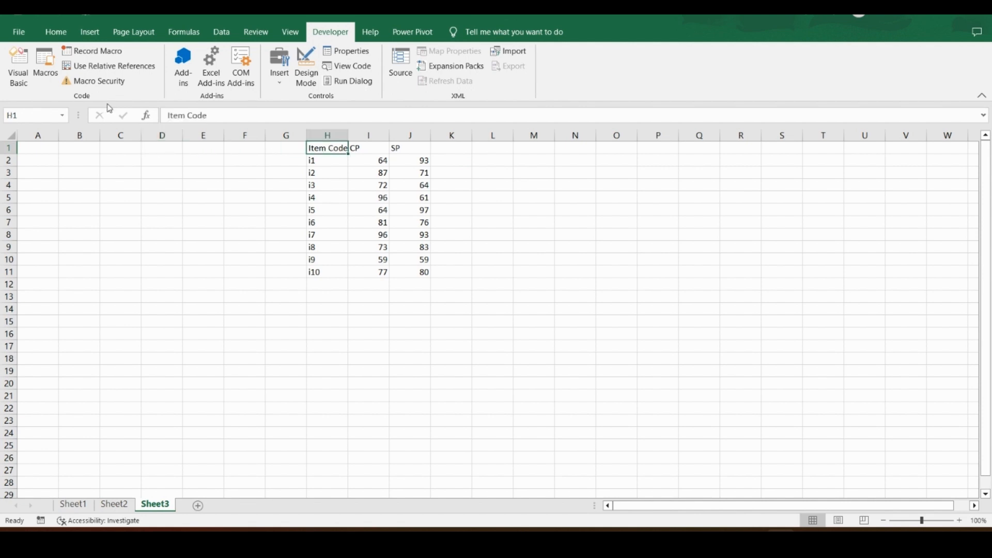
click(45, 60)
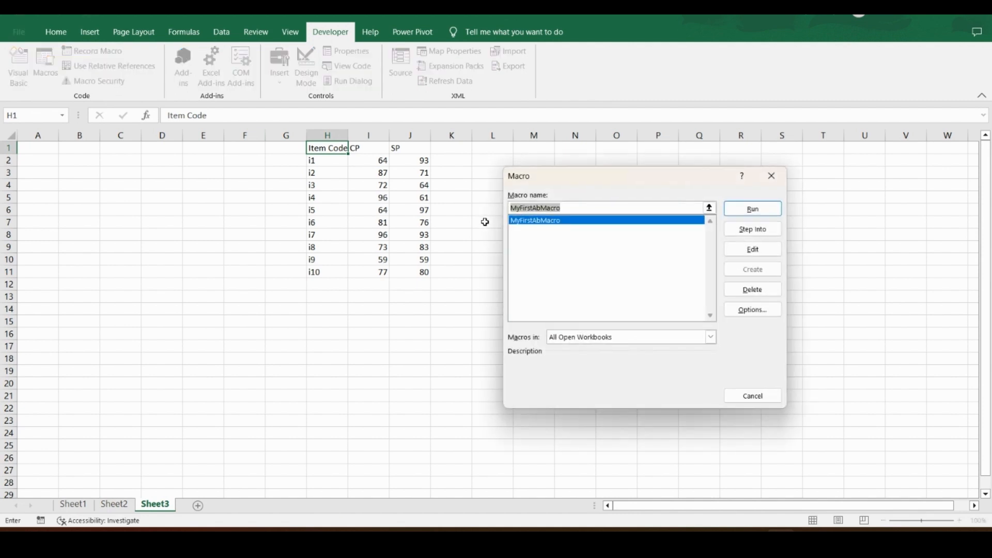
click(561, 222)
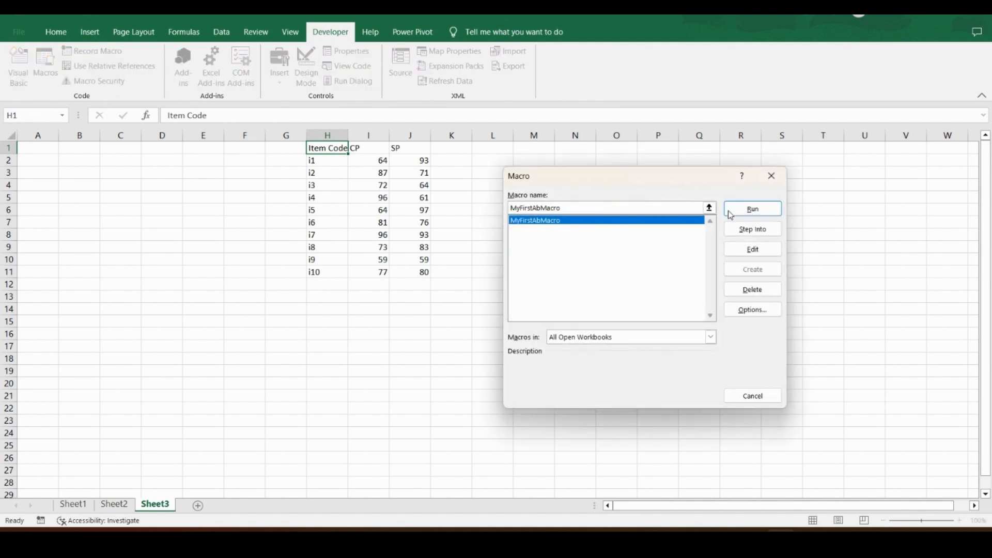
click(754, 212)
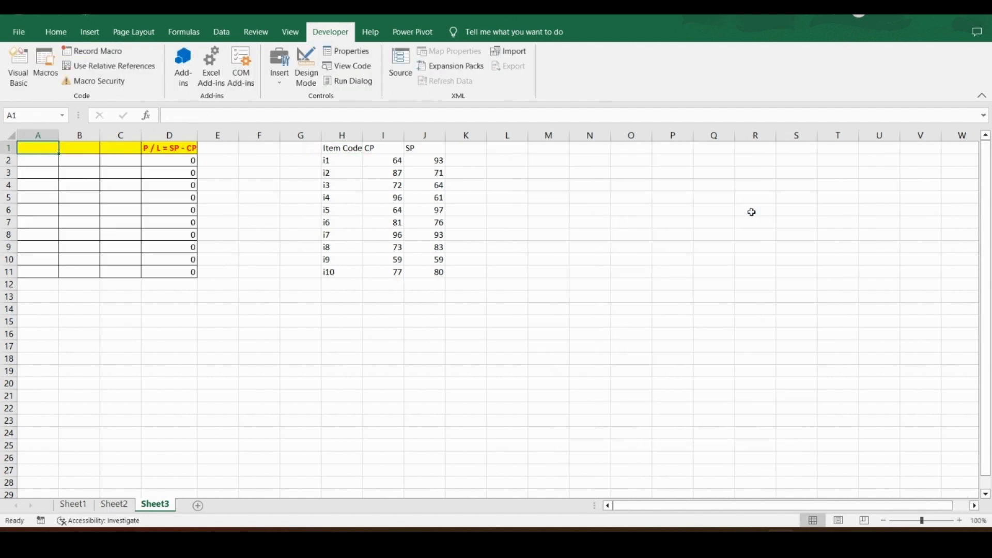
click(352, 148)
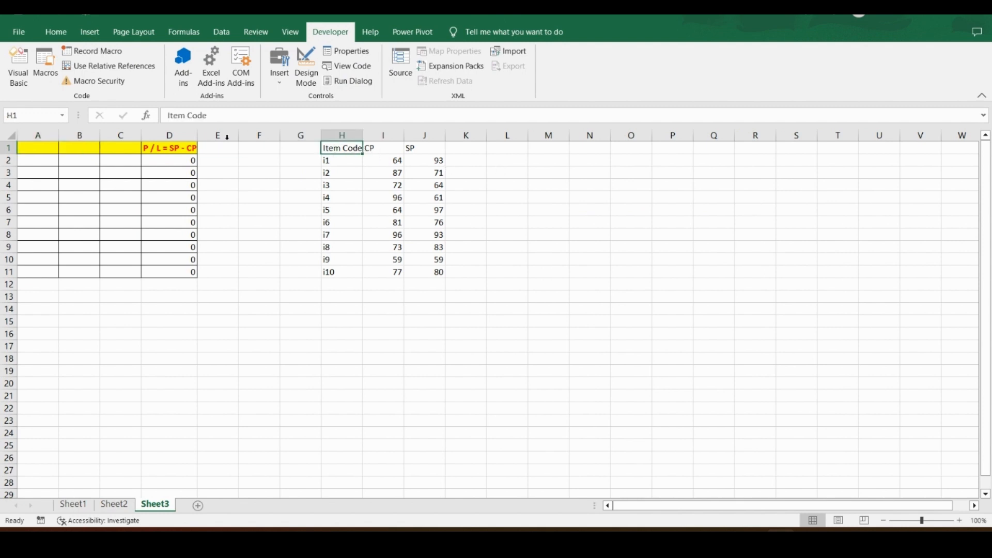
click(49, 148)
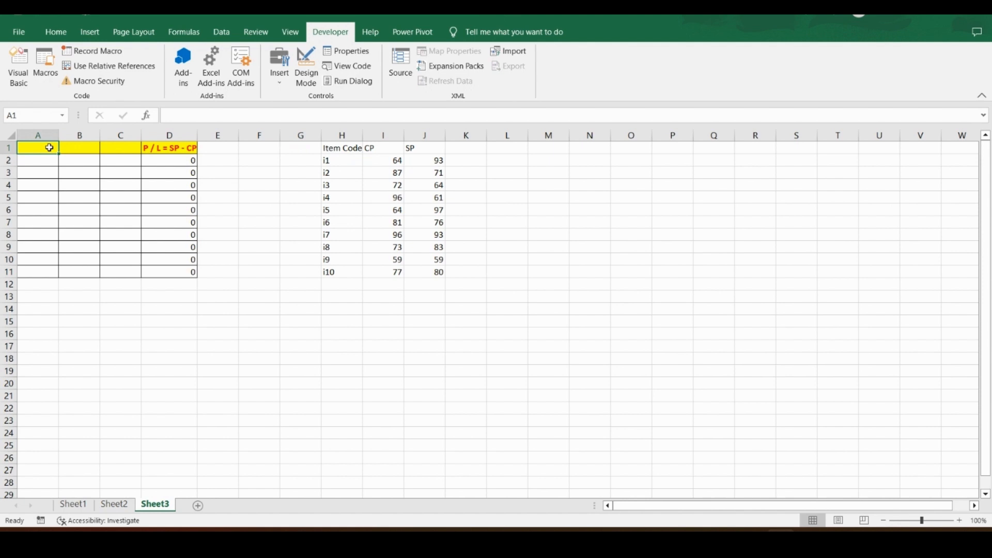
click(169, 148)
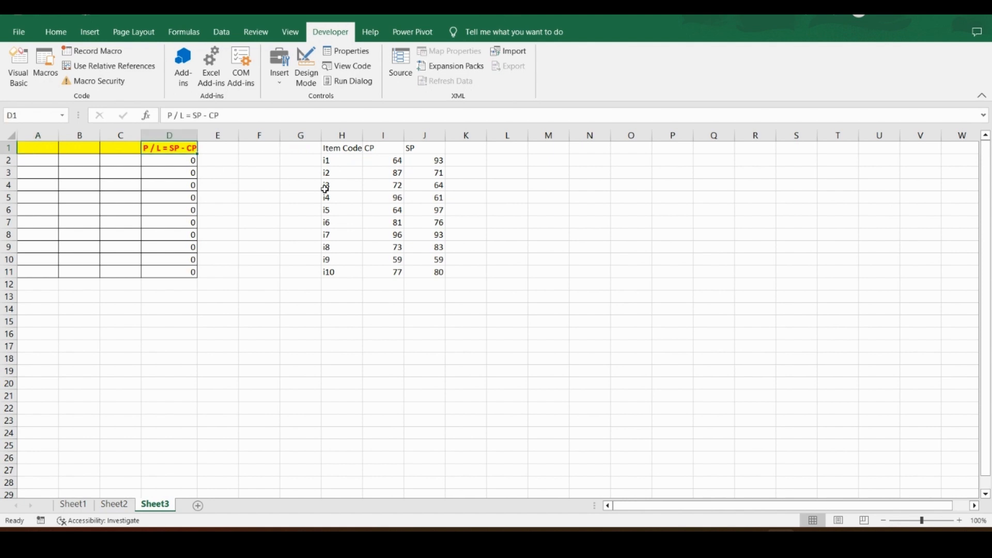
Copy the table H1:J11 from Sheet3 to cell A1 of a new sheet and autofit column A
click(353, 148)
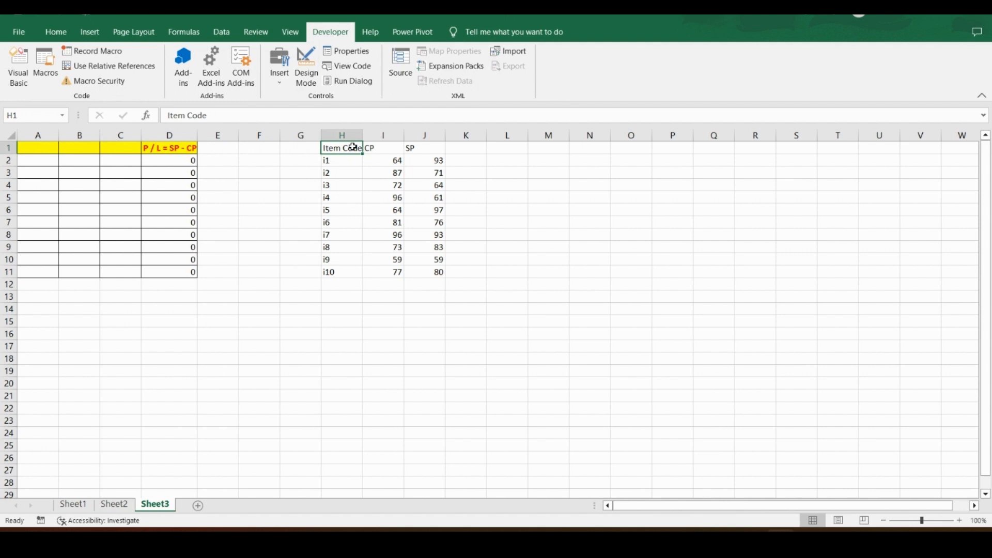
shift+click(439, 273)
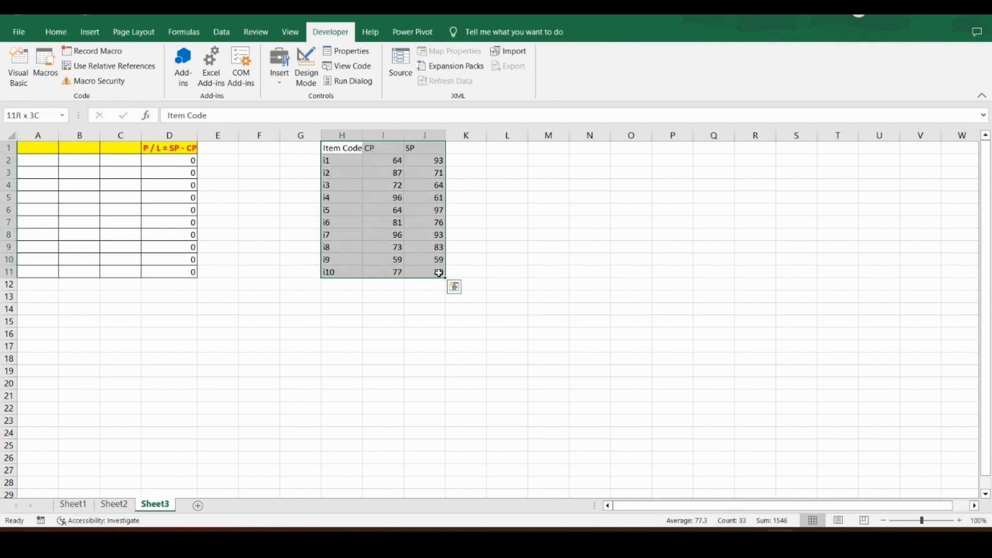
key(ctrl+c)
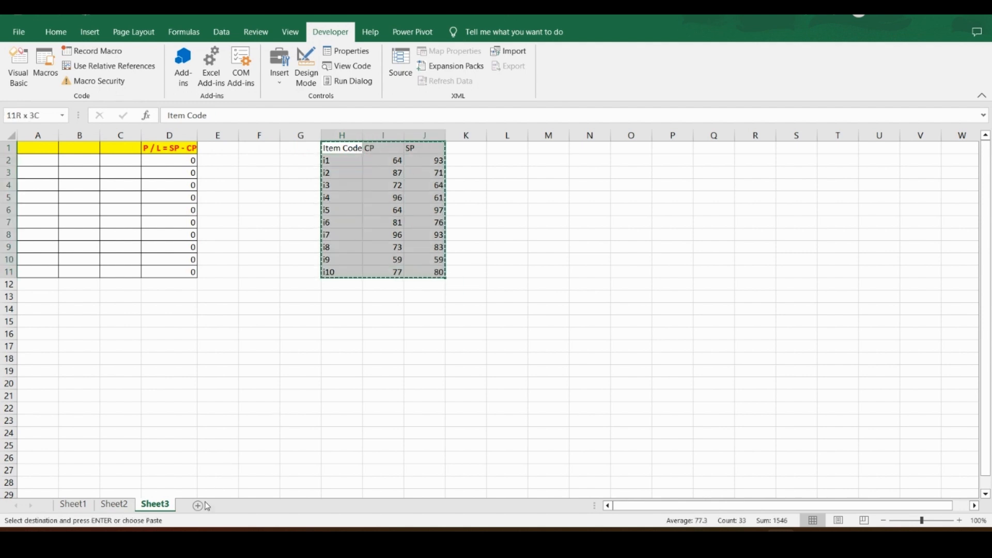
click(198, 506)
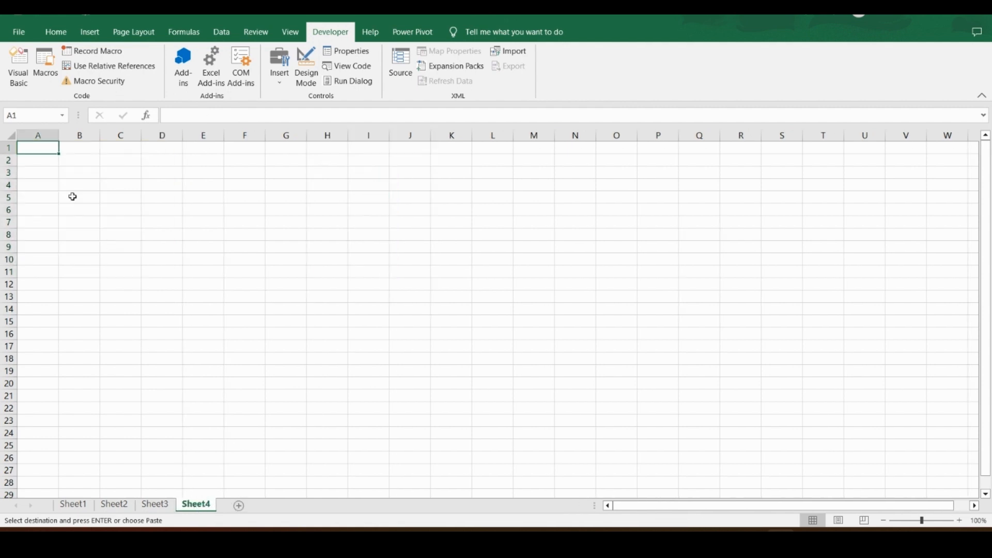
key(ctrl+v)
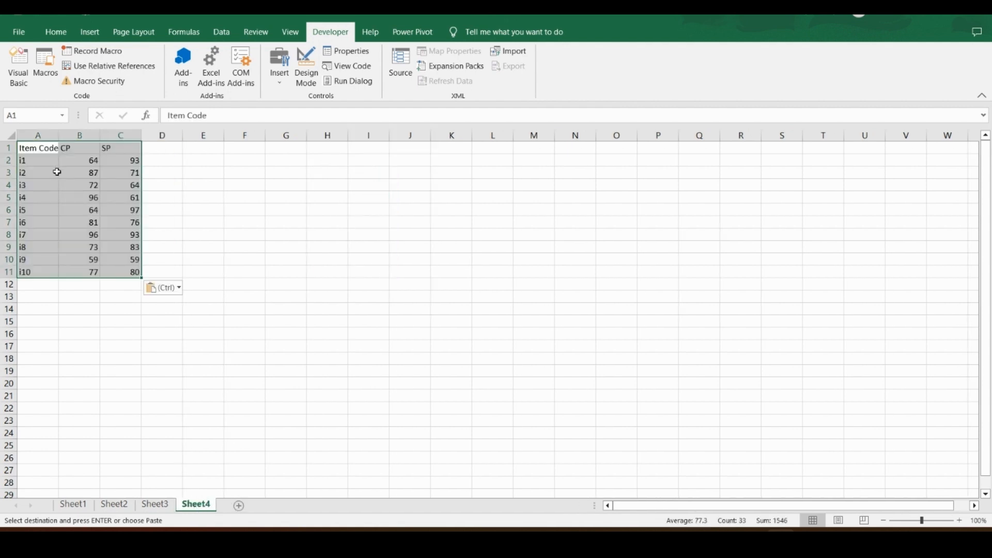
click(37, 148)
double_click(59, 137)
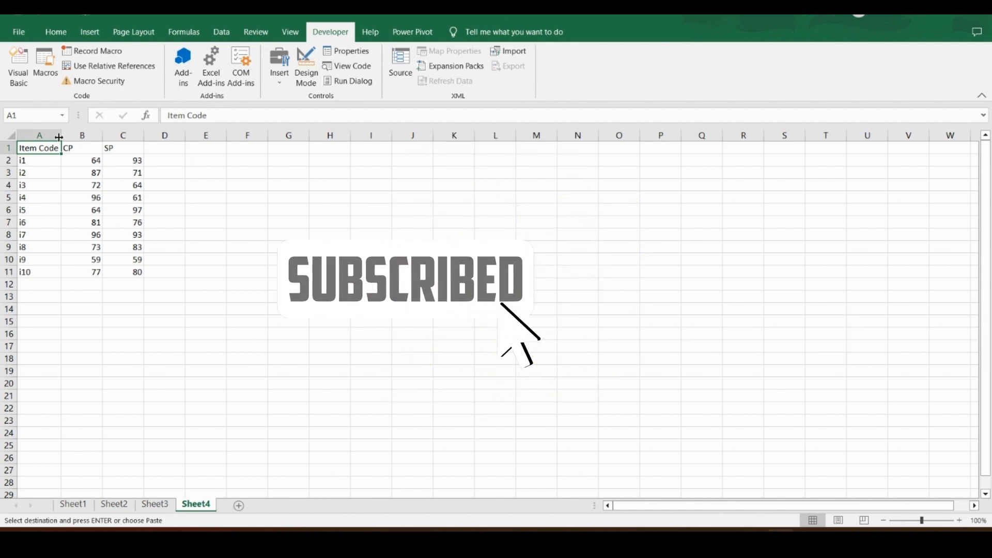
Turn on relative references for macro recording
click(56, 31)
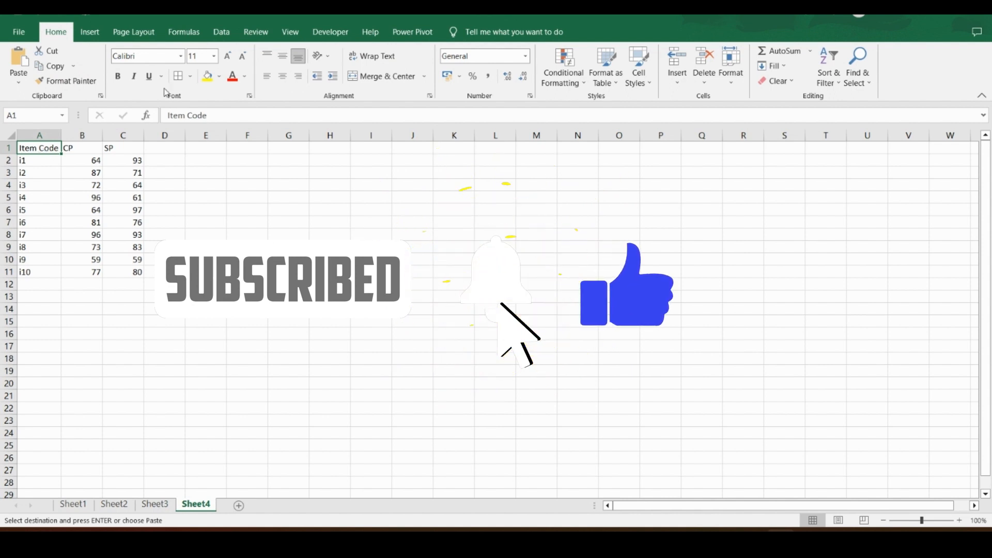
click(331, 31)
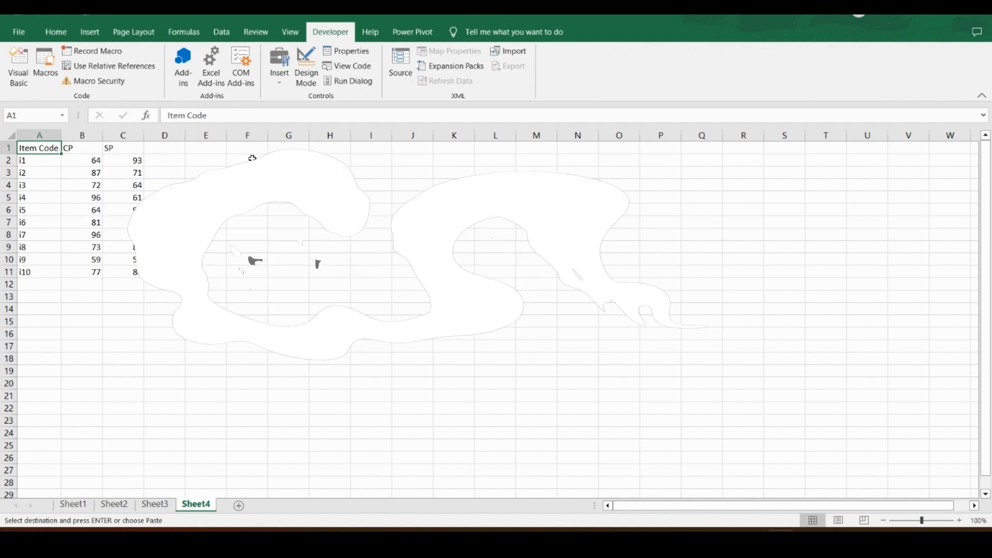
click(87, 69)
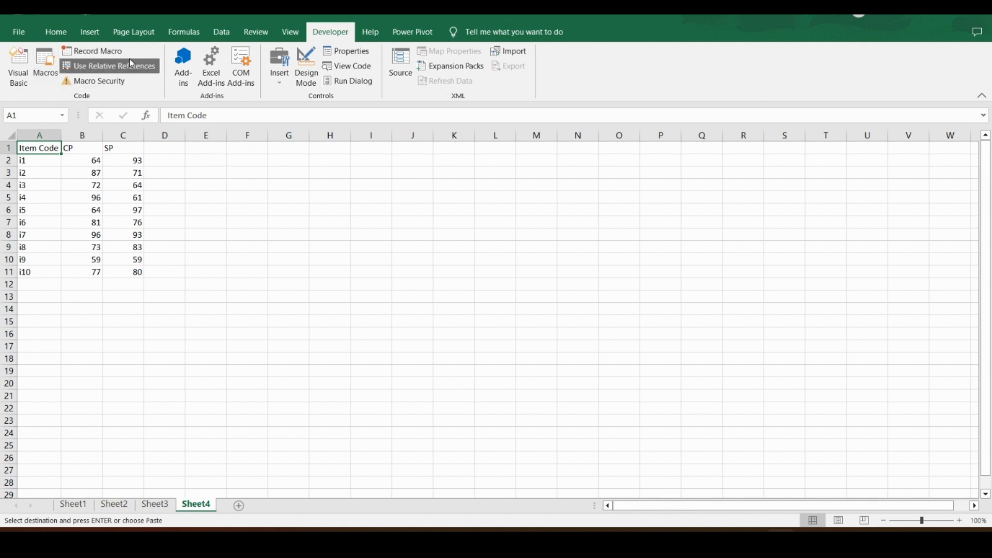
Start recording a macro named MyFirstReMacro with the shortcut Ctrl+Shift+W, stored in This Workbook
click(93, 52)
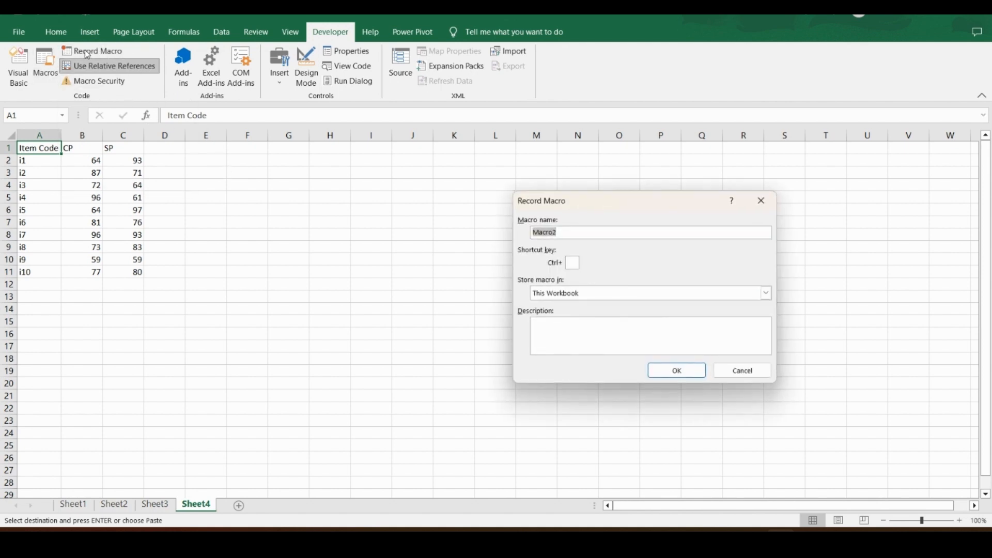
key(BackSpace)
text(M)
text(yFirs)
text(tRe)
text(Macr)
text(W)
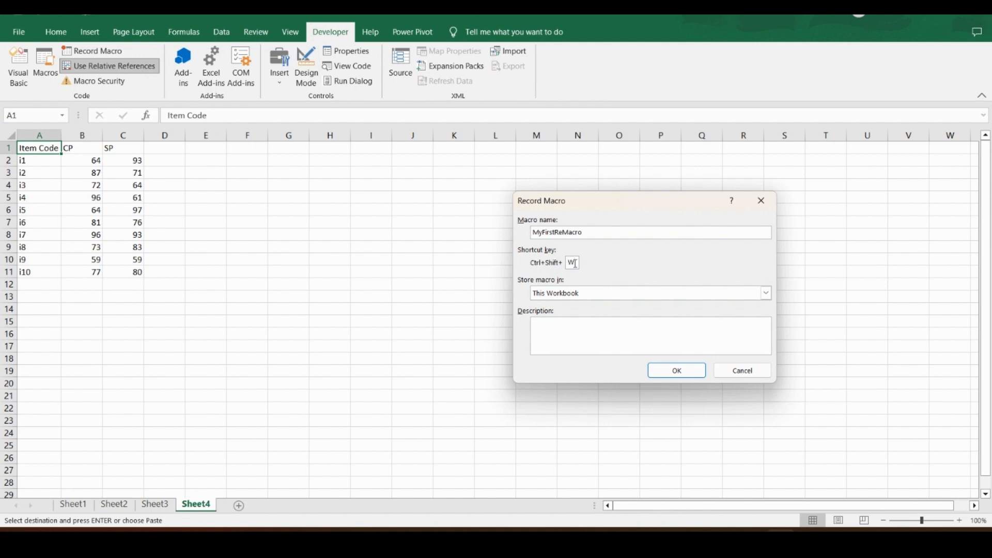
click(671, 369)
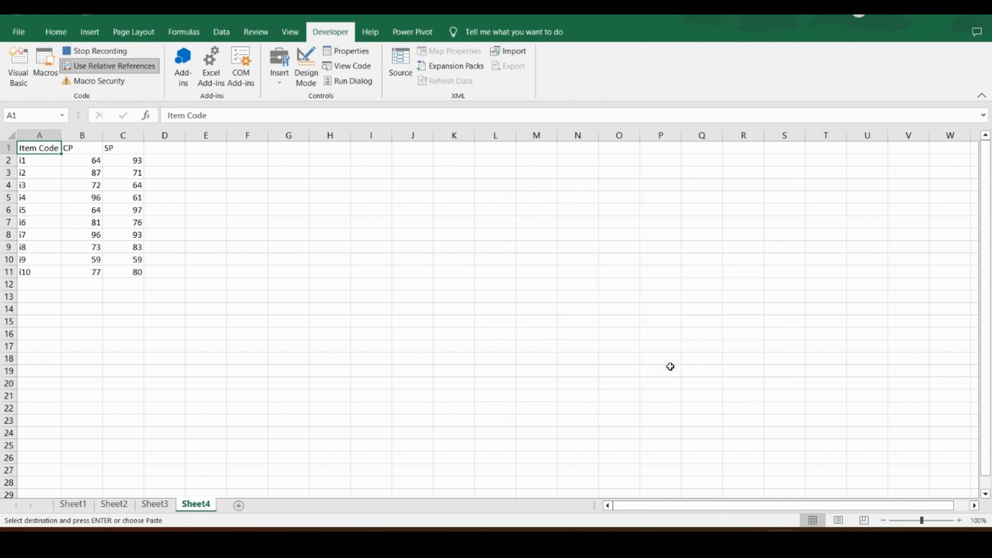
Enter the header "P/L = SP - CP" in cell D1 of Sheet4
click(158, 150)
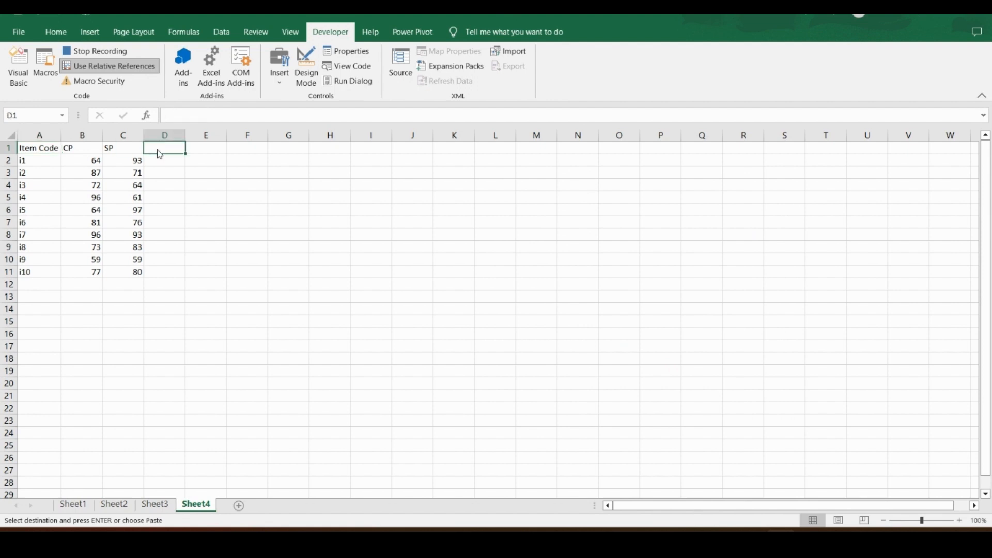
text(P/L = SP -)
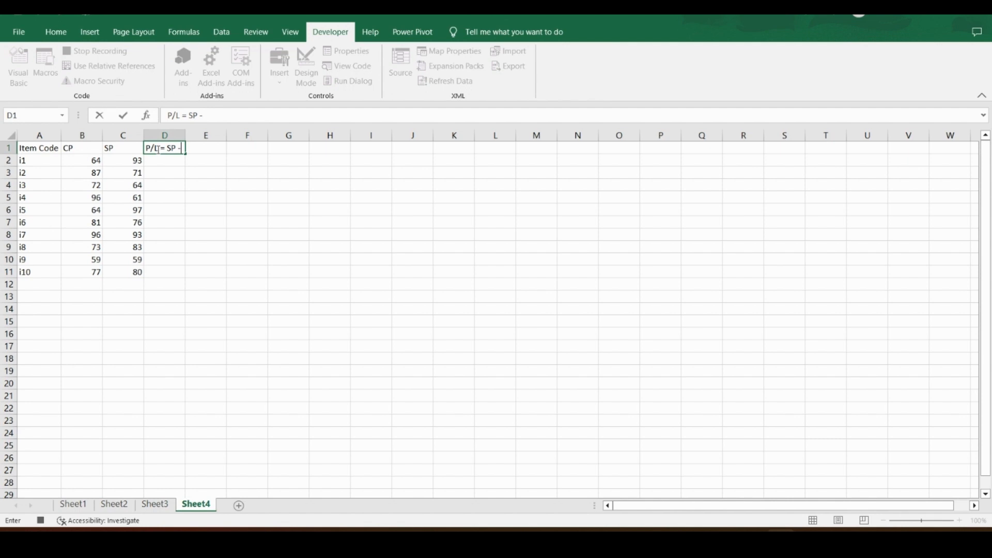
text( C)
text(P)
key(Return)
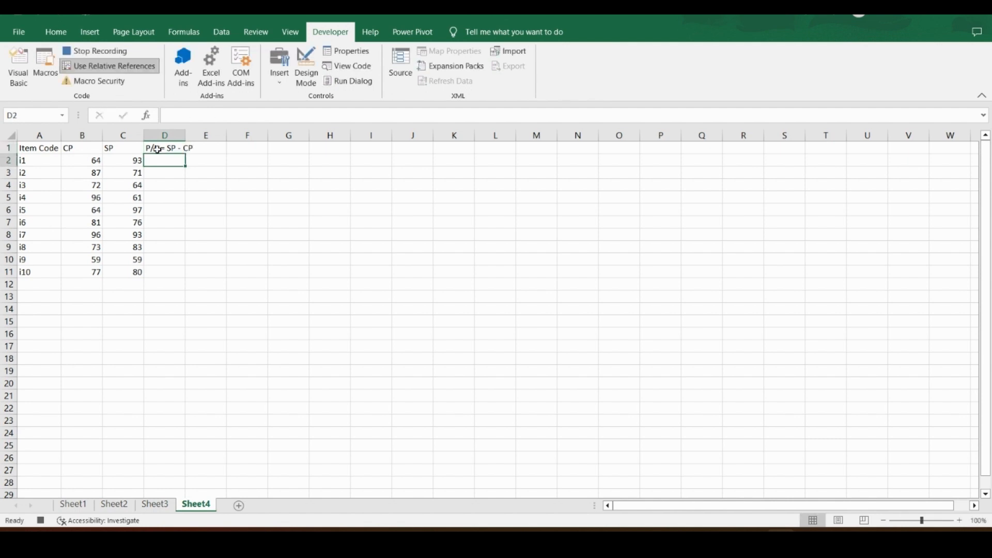
Enter the profit/loss formula =C2-B2 in cell D2
text(=)
key(Left)
text(-)
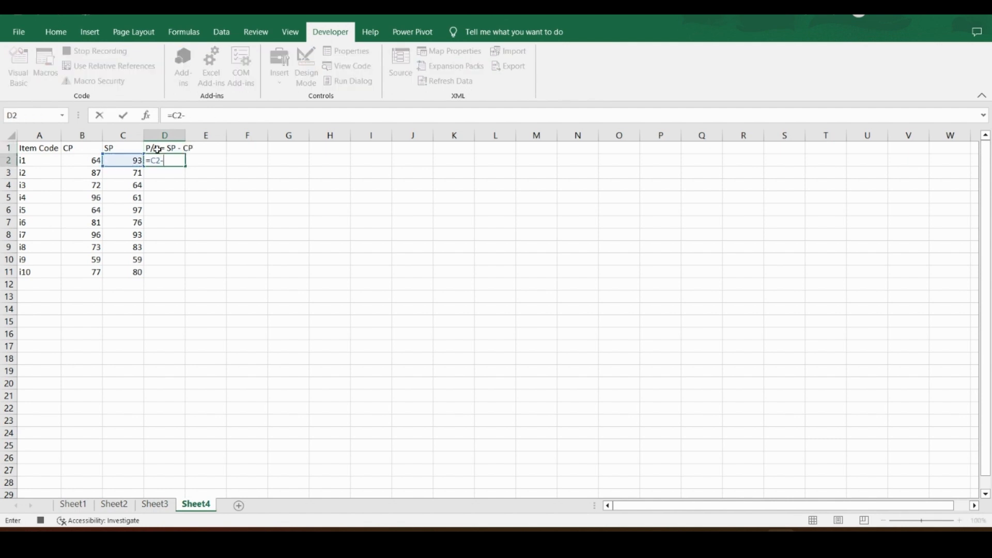
key(Left)
key(Left)
key(Return)
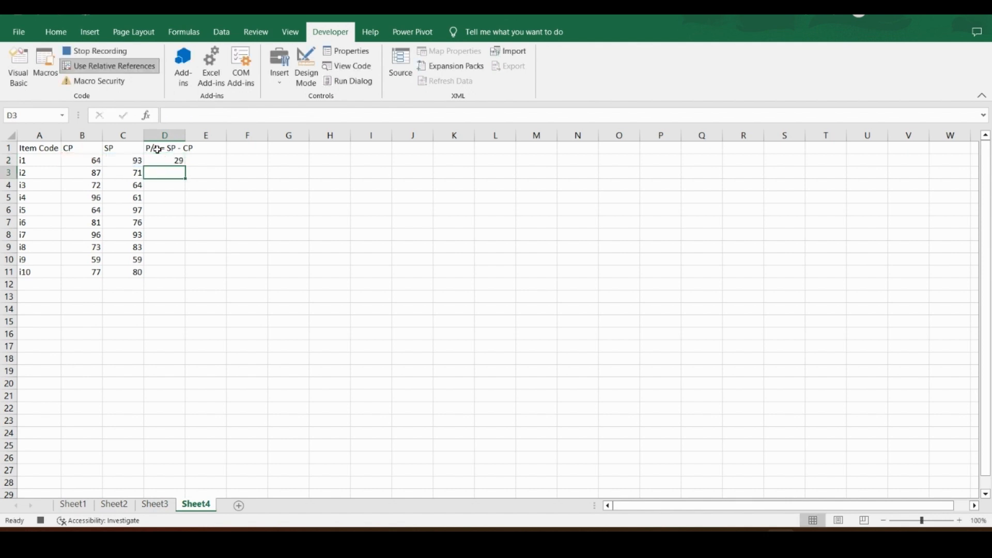
Copy the formula in D2 to the cells D3:D11
key(Up)
key(ctrl+c)
key(Down)
key(shift+Down)
key(shift+Down)
key(shift+Down)
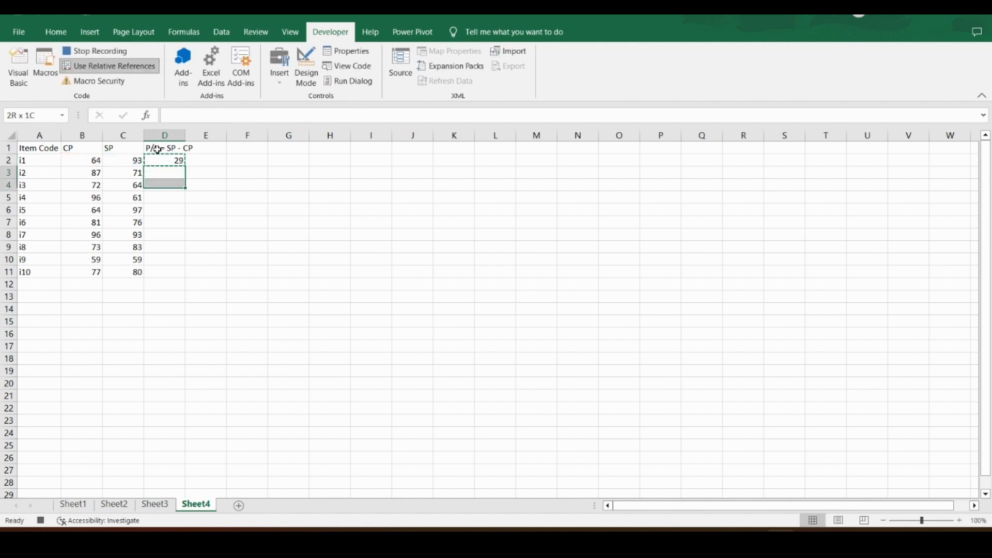
key(shift+Down)
key(shift+Down)
key(shift+Down)
key(shift+Down)
key(shift+Down)
key(ctrl+v)
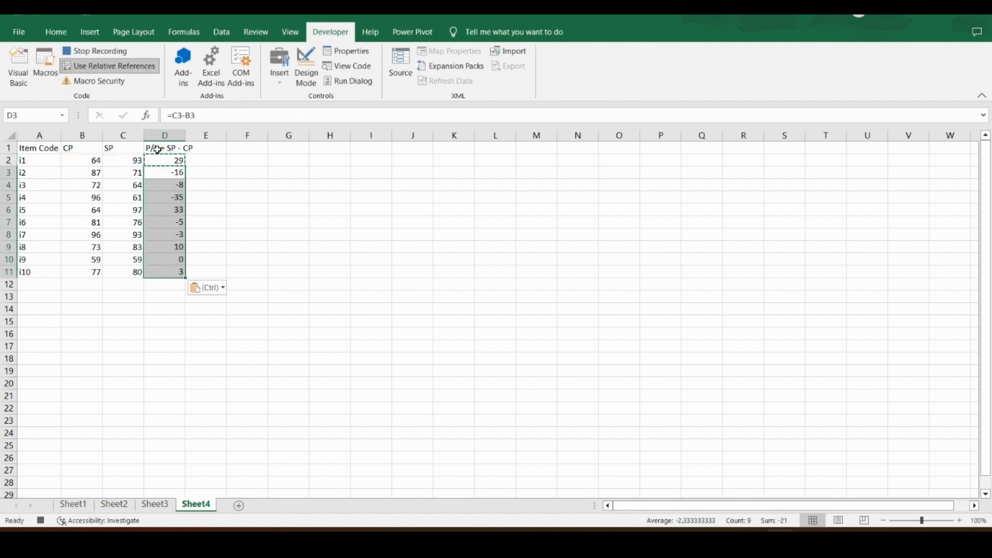
Apply all borders to the table A1:D11 on Sheet4 and centre the contents of column A
key(Escape)
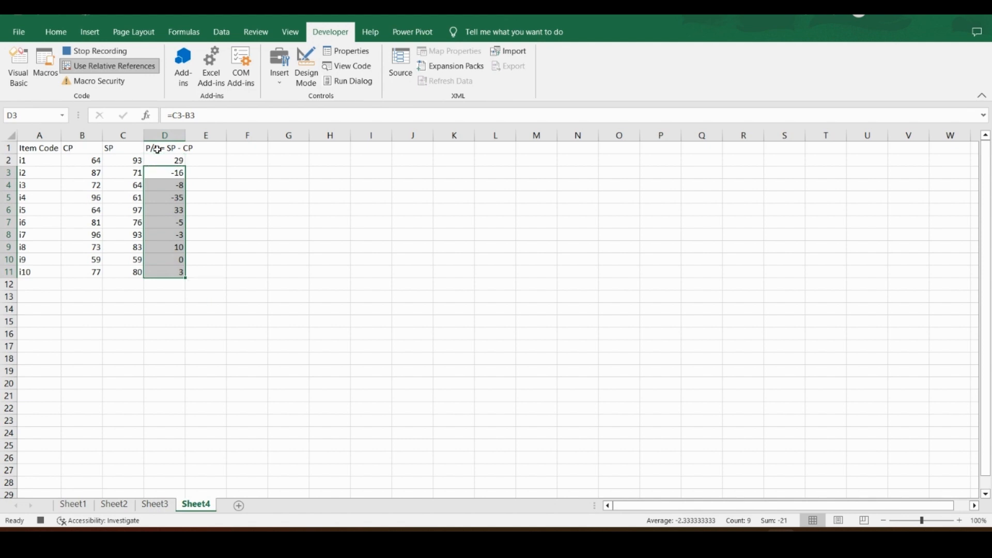
click(45, 148)
shift+click(173, 271)
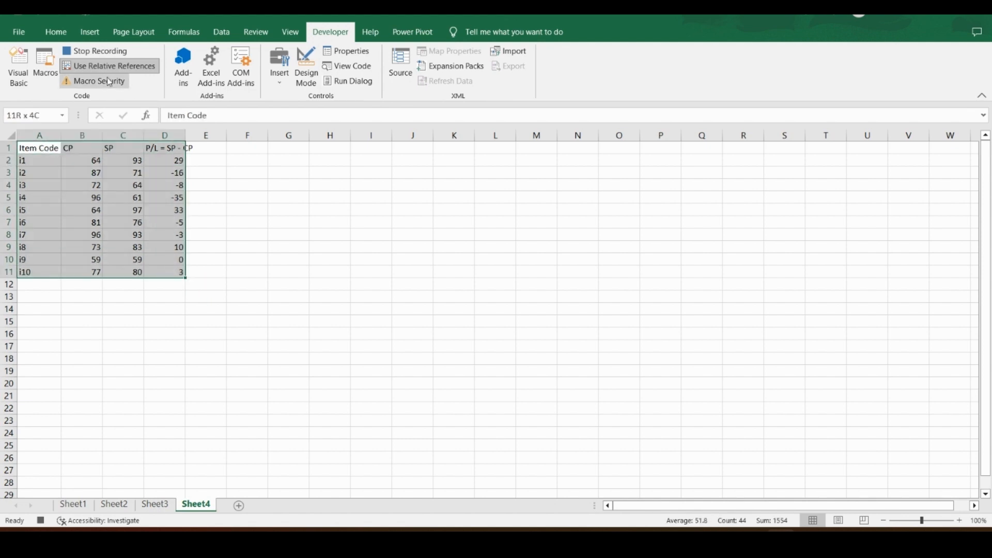
click(62, 32)
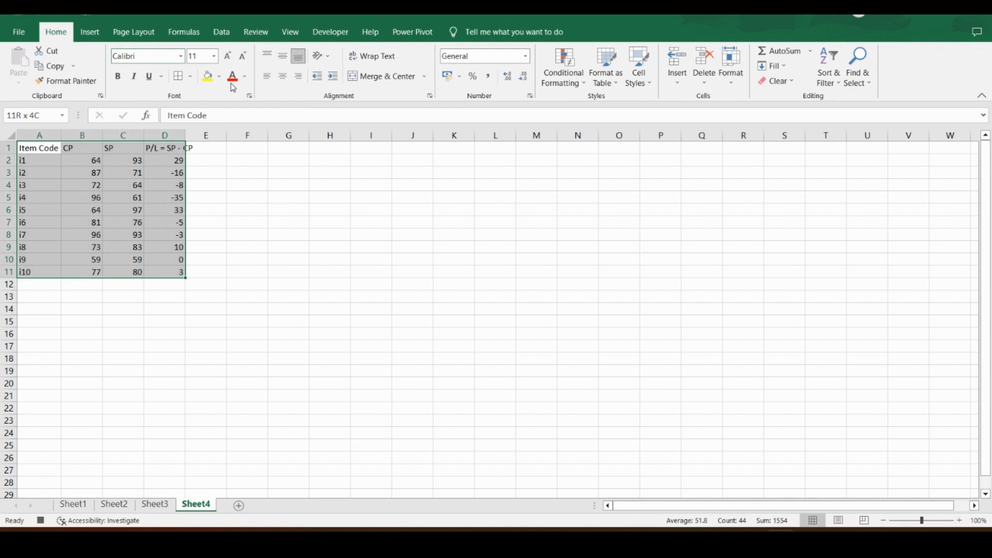
click(183, 76)
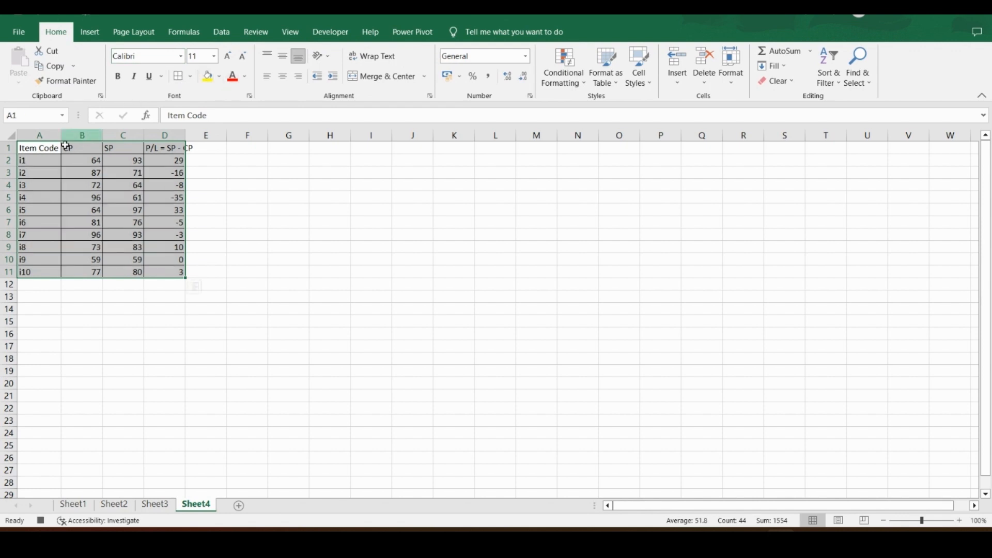
click(44, 135)
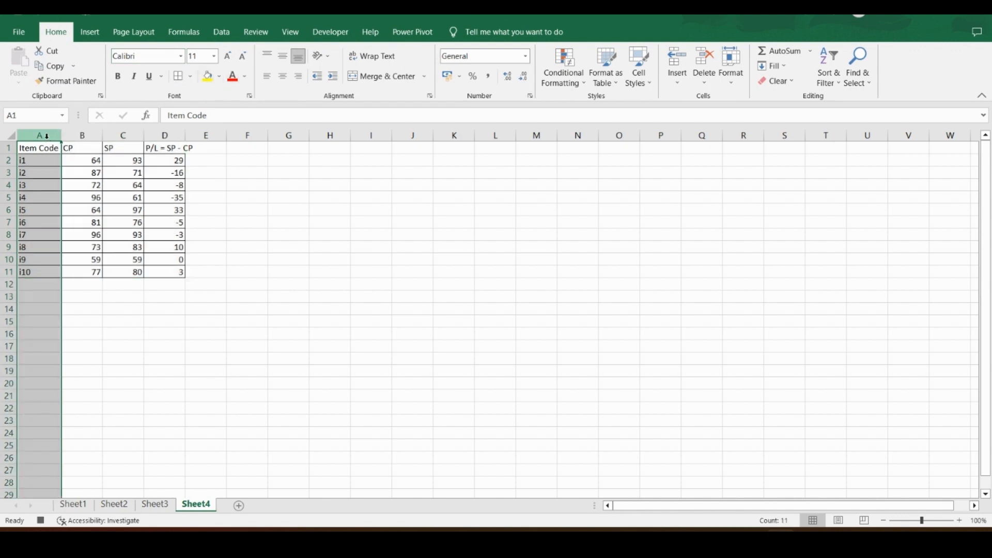
click(284, 77)
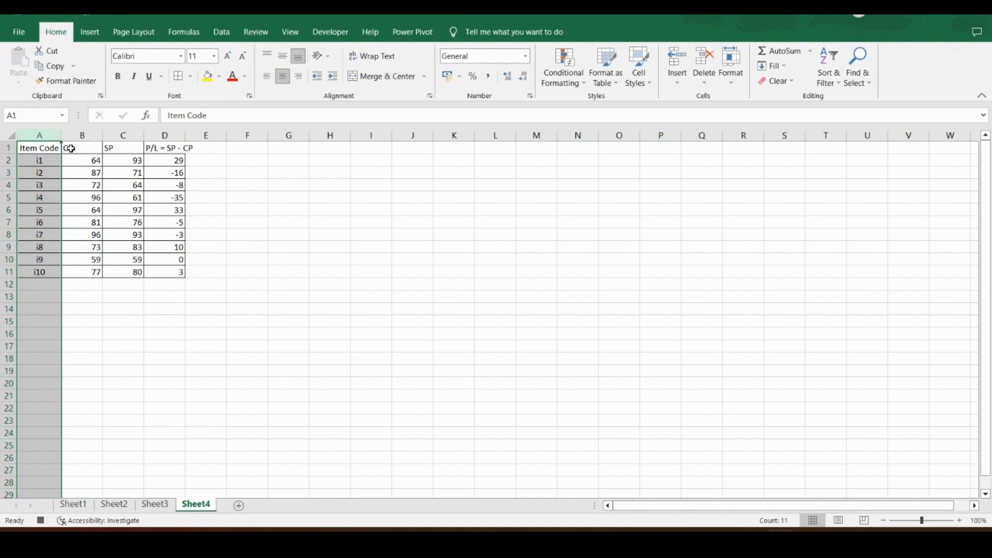
Format the headers A1:D1 as bold red text on a yellow fill and autofit column D's width
click(53, 148)
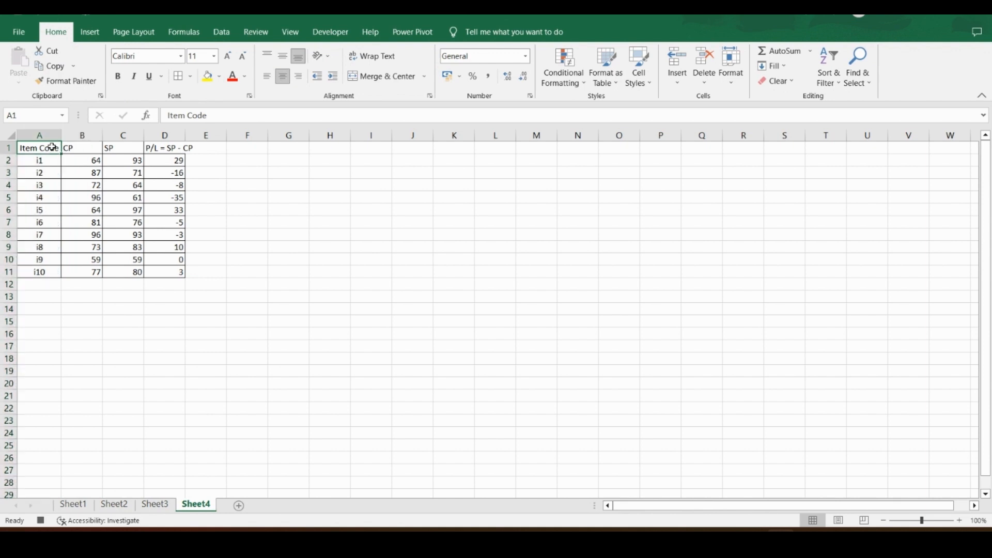
shift+click(171, 153)
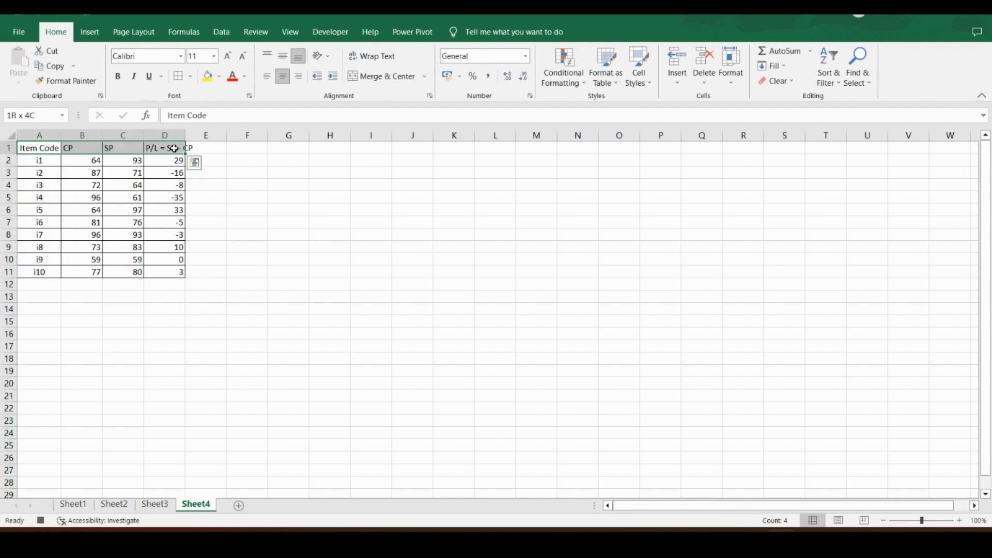
click(119, 77)
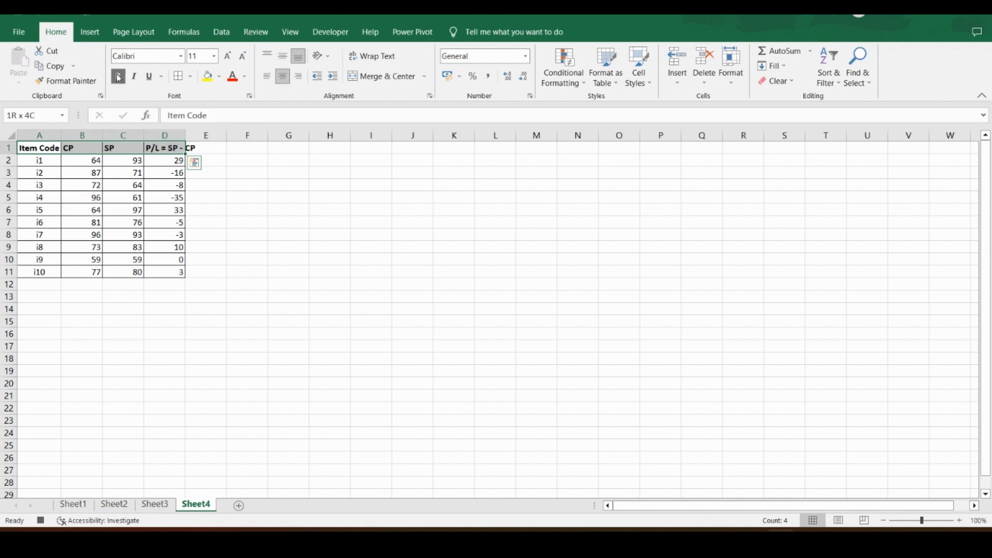
click(207, 77)
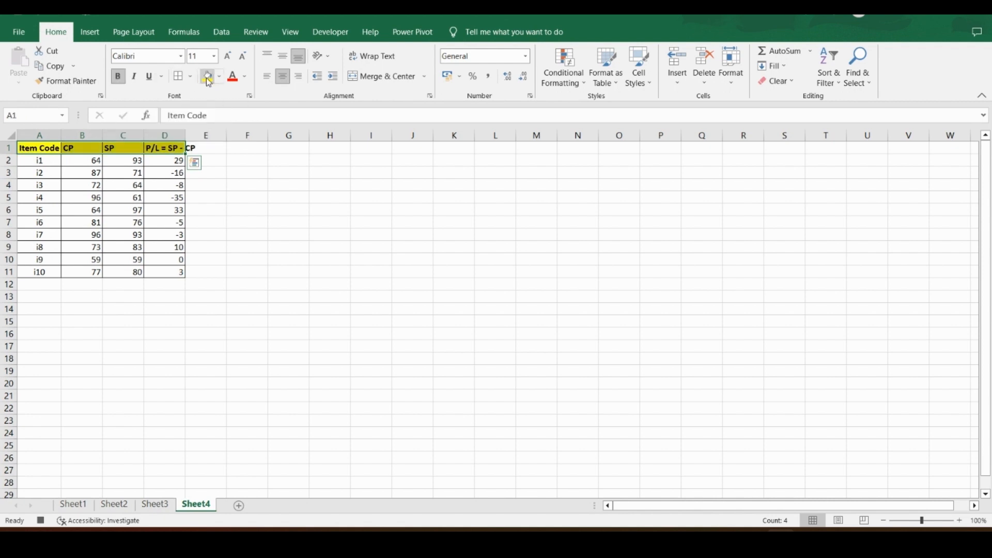
click(234, 77)
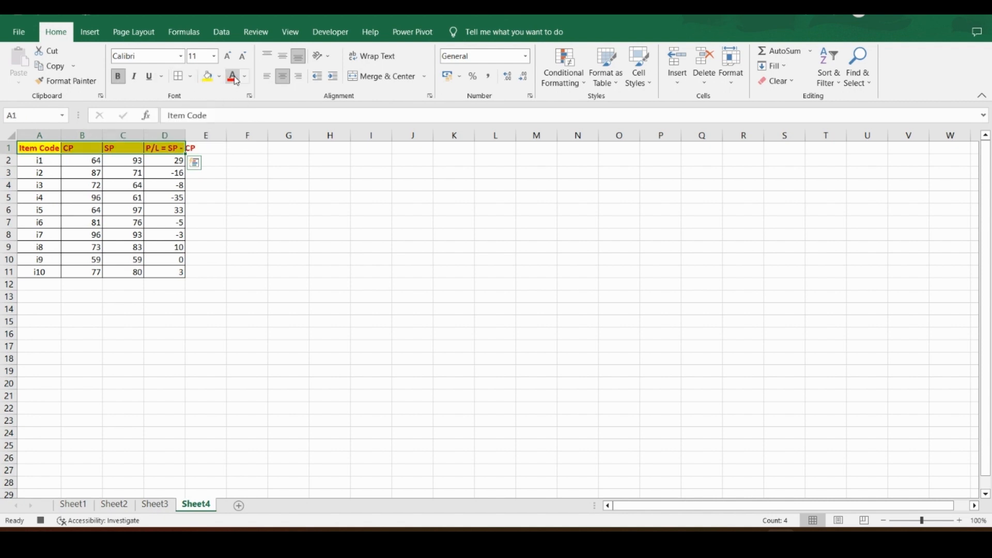
double_click(186, 136)
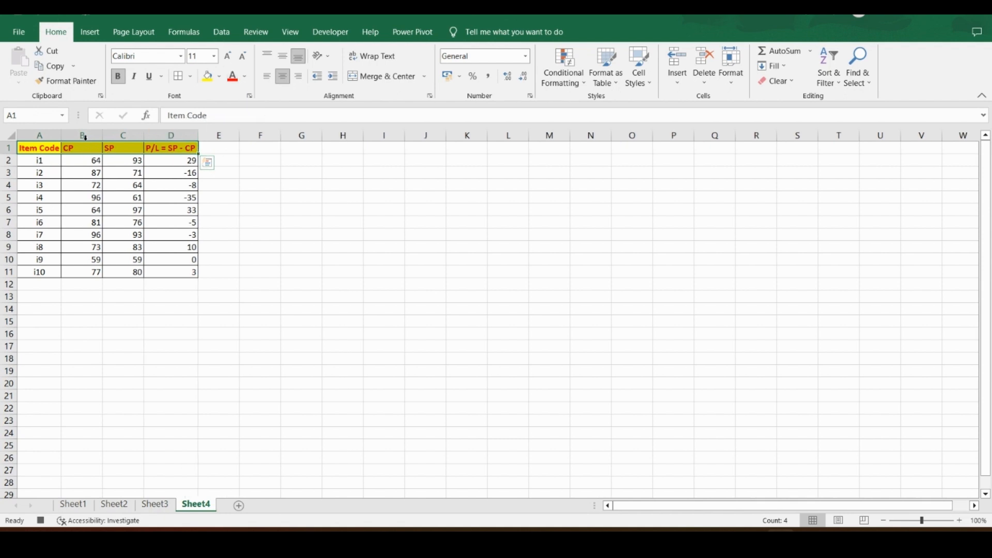
Apply the $ English (United States) accounting format to columns B and C
click(84, 136)
shift+click(118, 136)
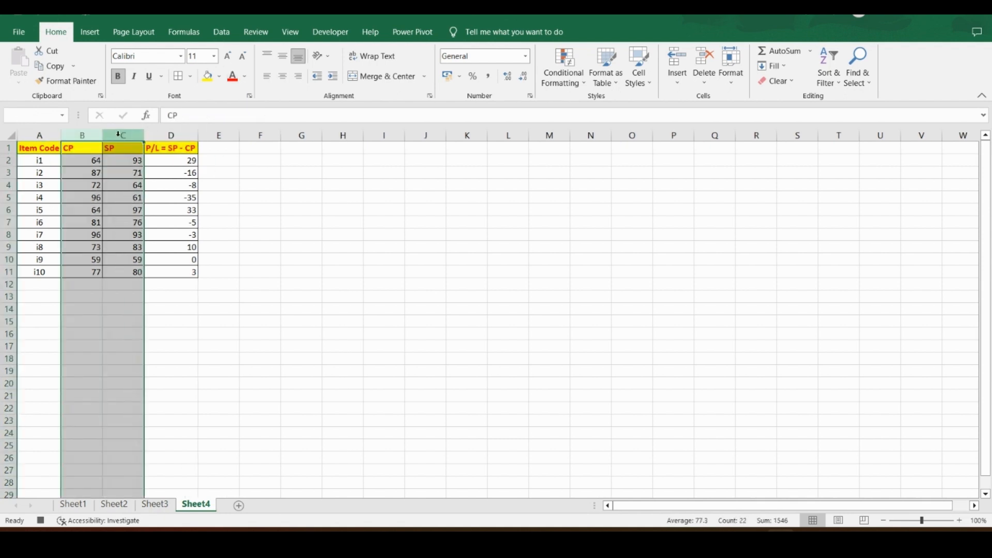
click(462, 78)
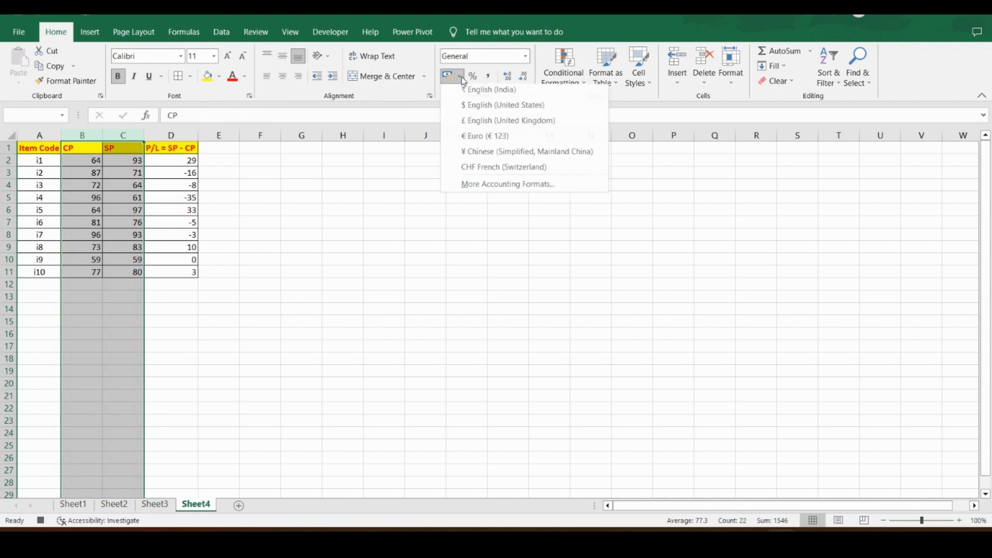
click(470, 107)
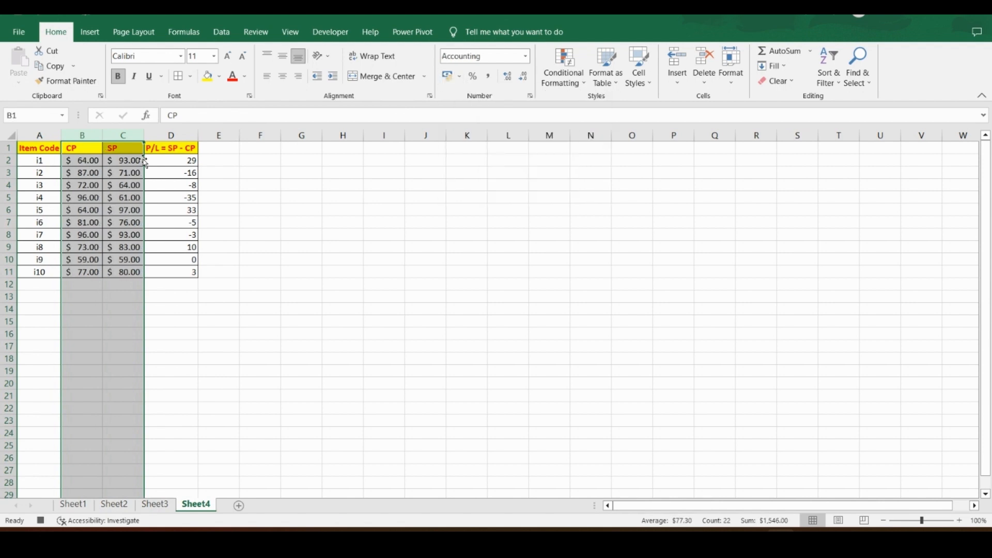
Centre the CP and SP headers in B1:C1
click(93, 148)
shift+click(114, 150)
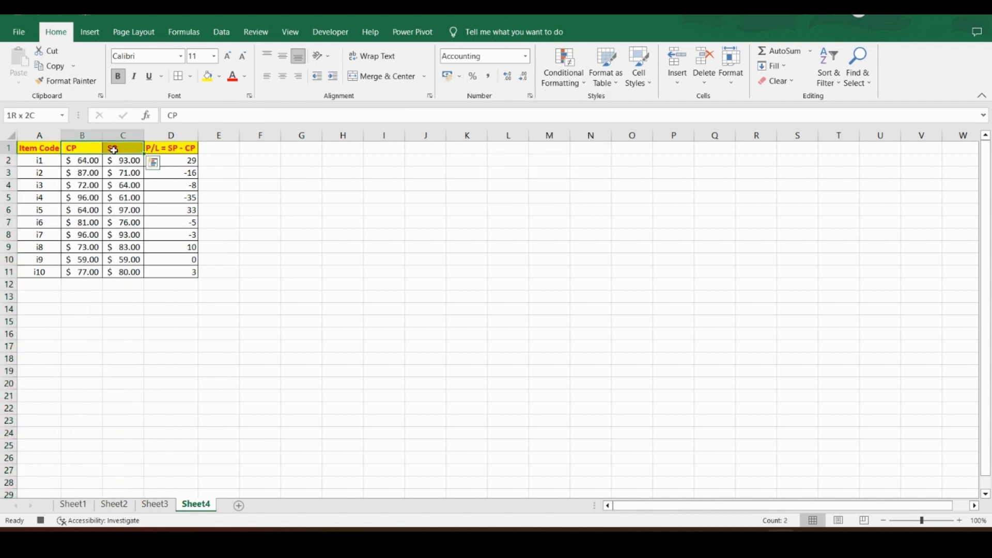
click(286, 81)
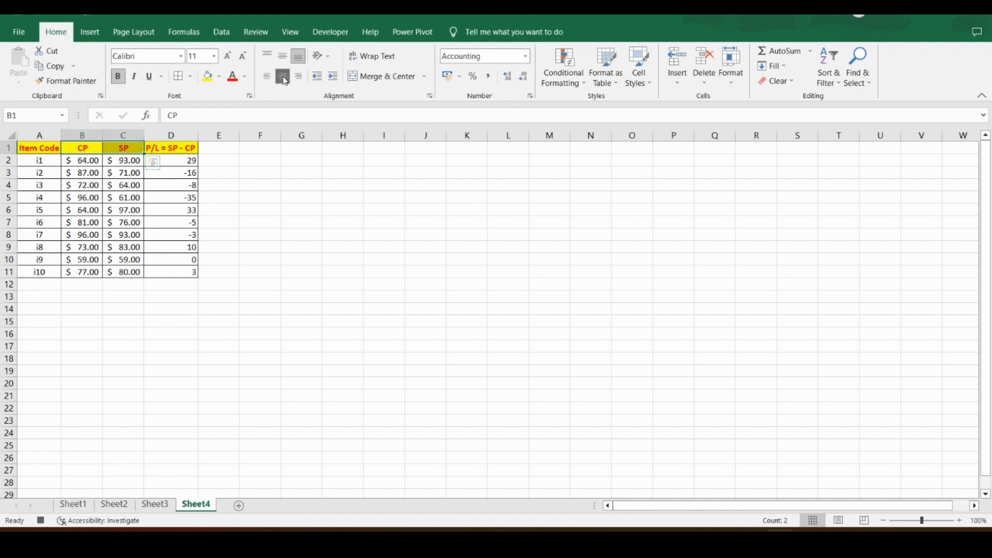
Return the selection to cell A1 and stop recording the macro
click(51, 148)
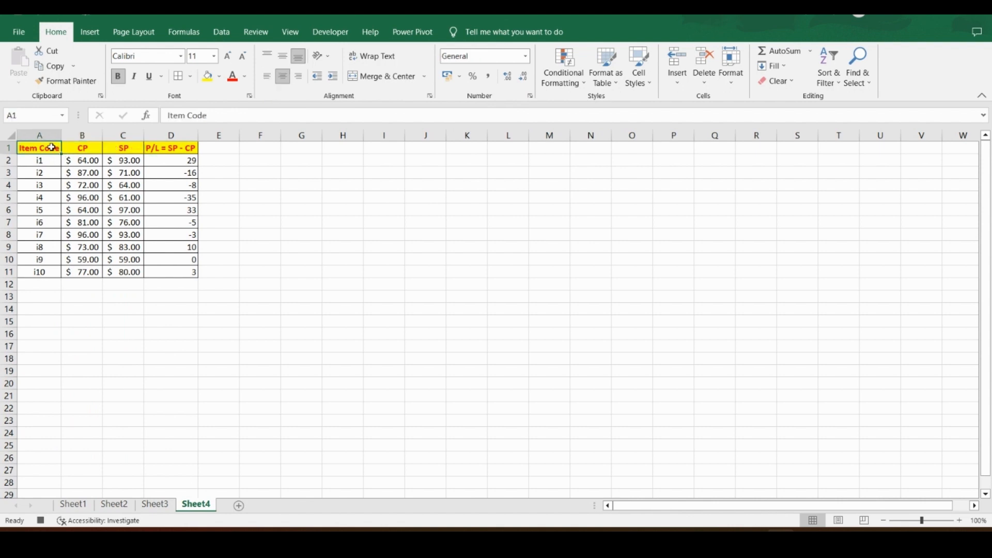
click(331, 32)
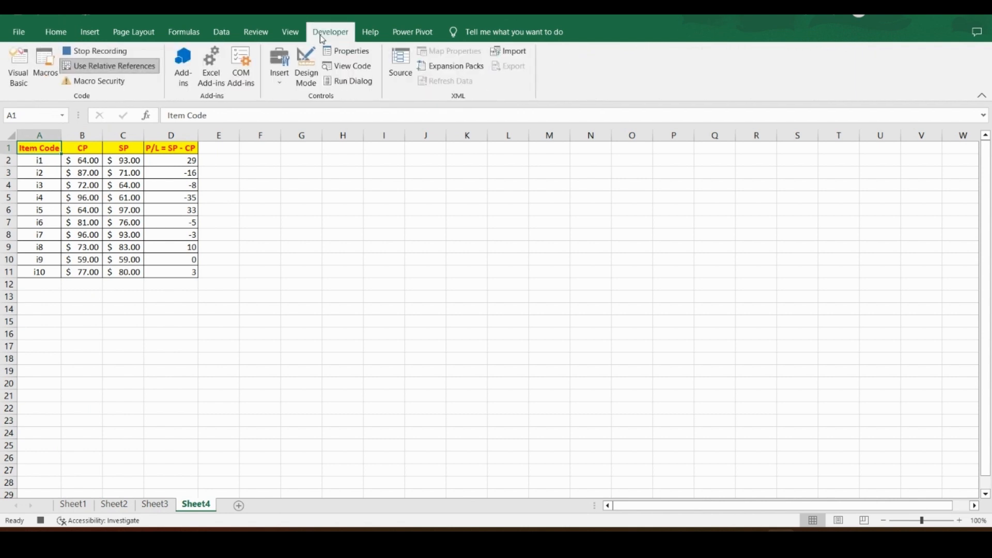
click(106, 66)
click(94, 52)
Run the macro MyFirstReMacro on Sheet3, starting from cell H1 of the unformatted item table
click(155, 504)
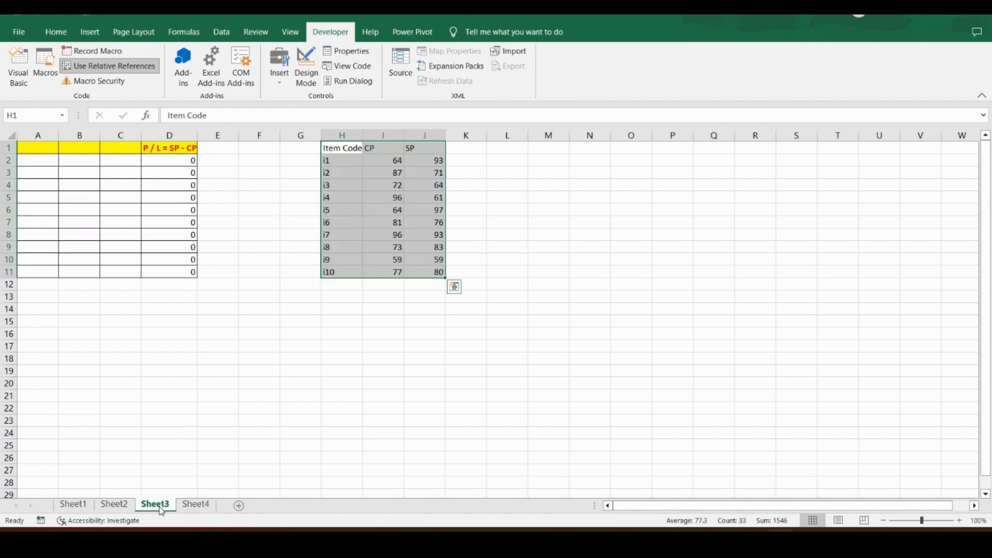
click(340, 147)
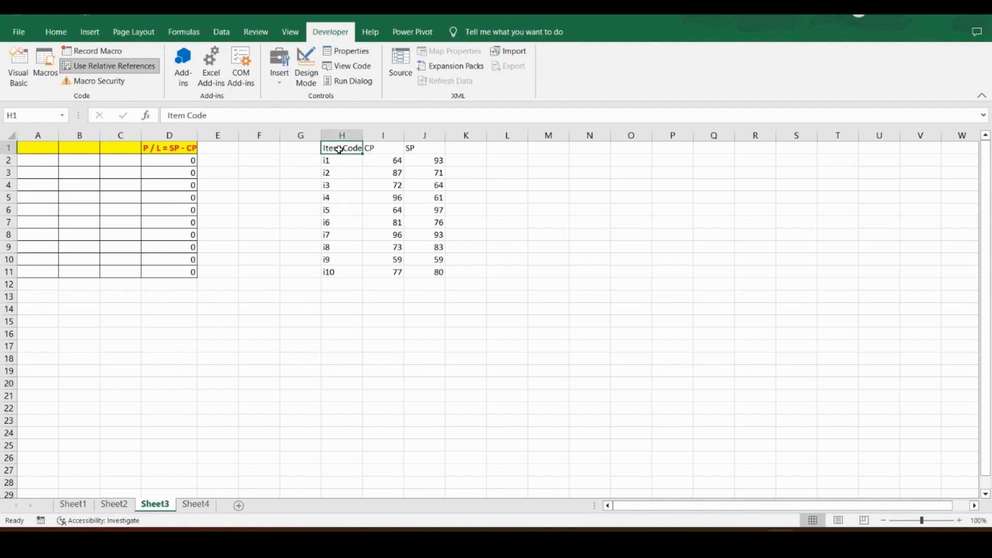
click(51, 61)
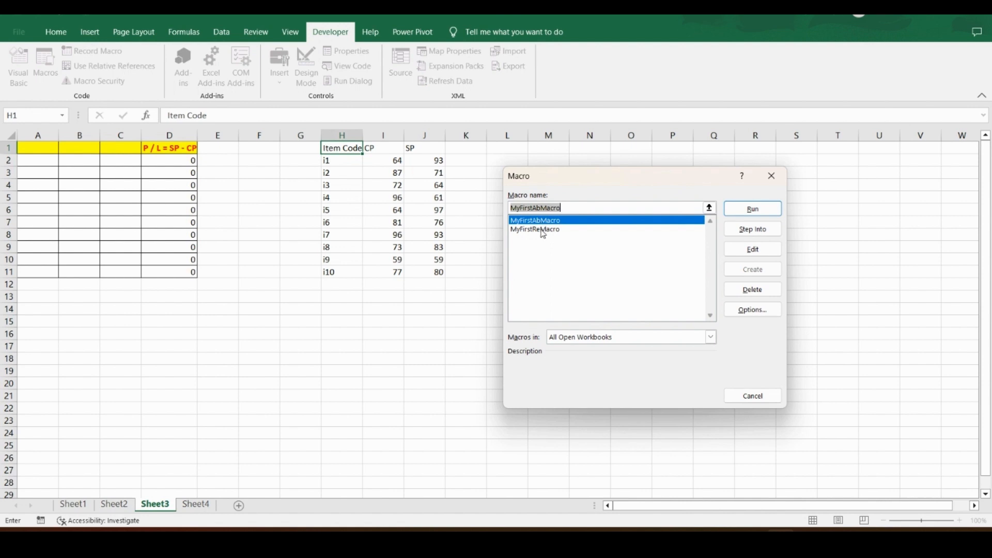
click(543, 230)
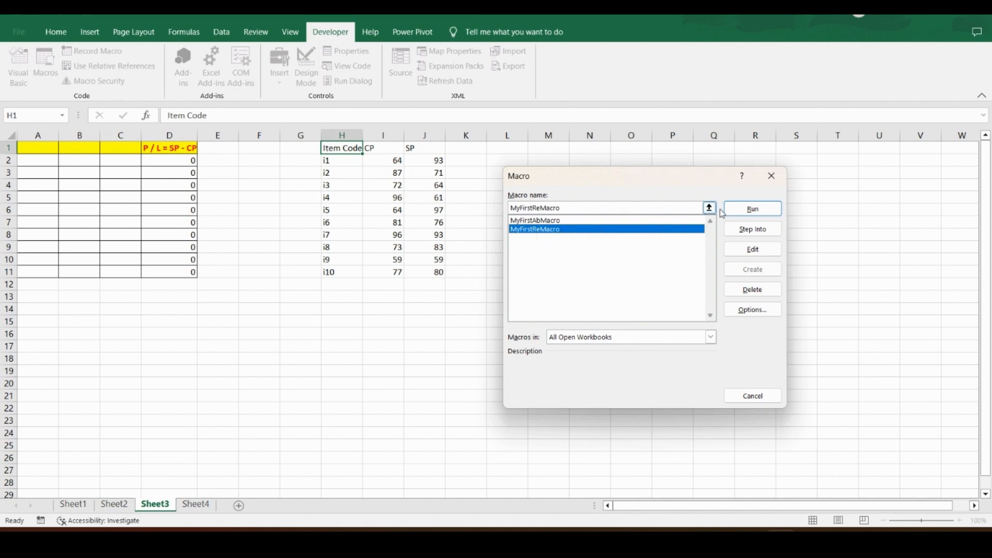
click(746, 209)
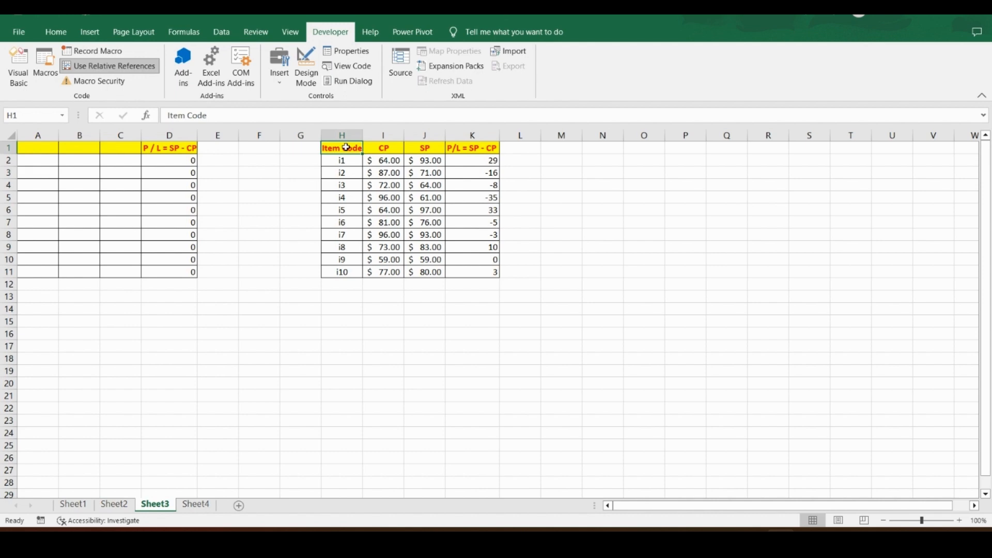
Compare columns A and B of the Sheet1 table with the cells the absolute and relative macros formatted on Sheet3
click(80, 503)
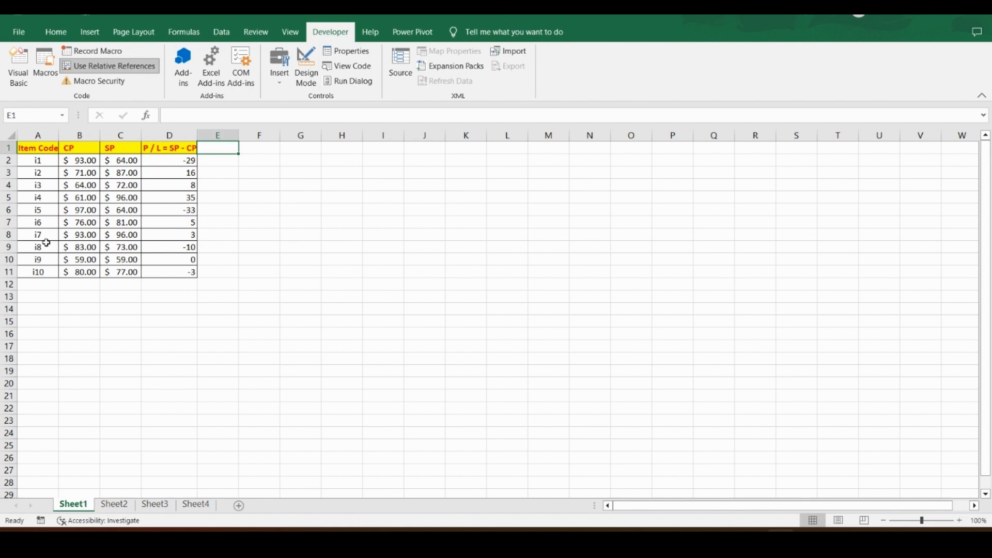
click(41, 136)
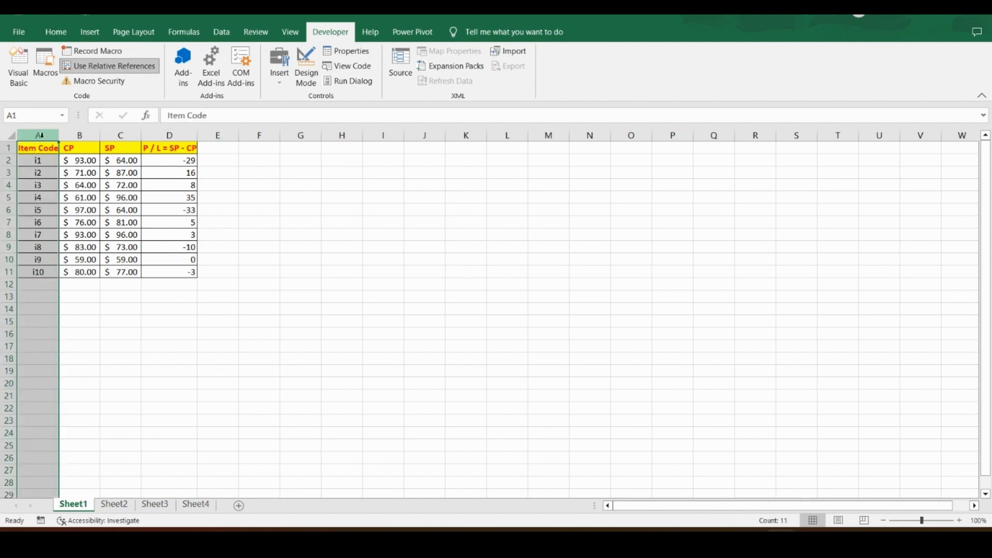
click(80, 136)
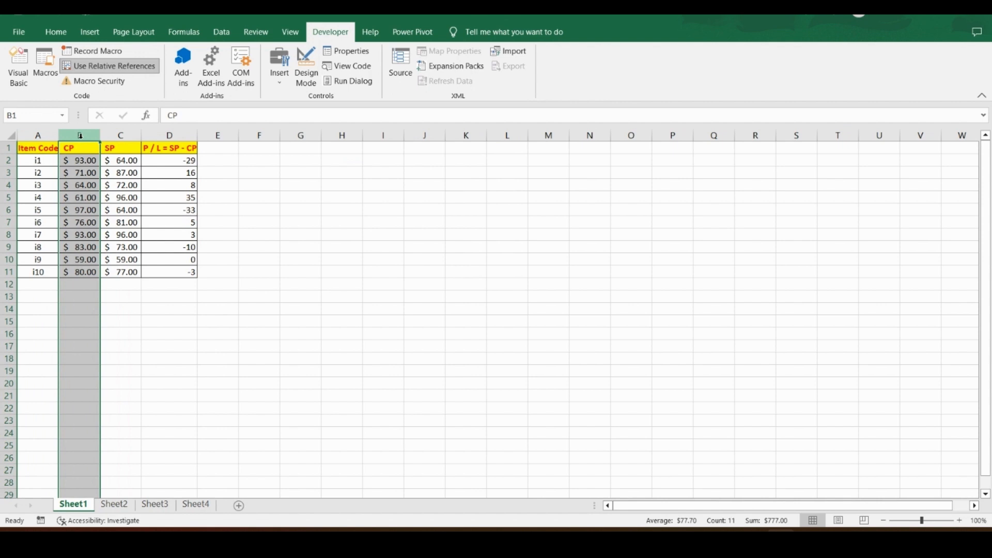
click(37, 136)
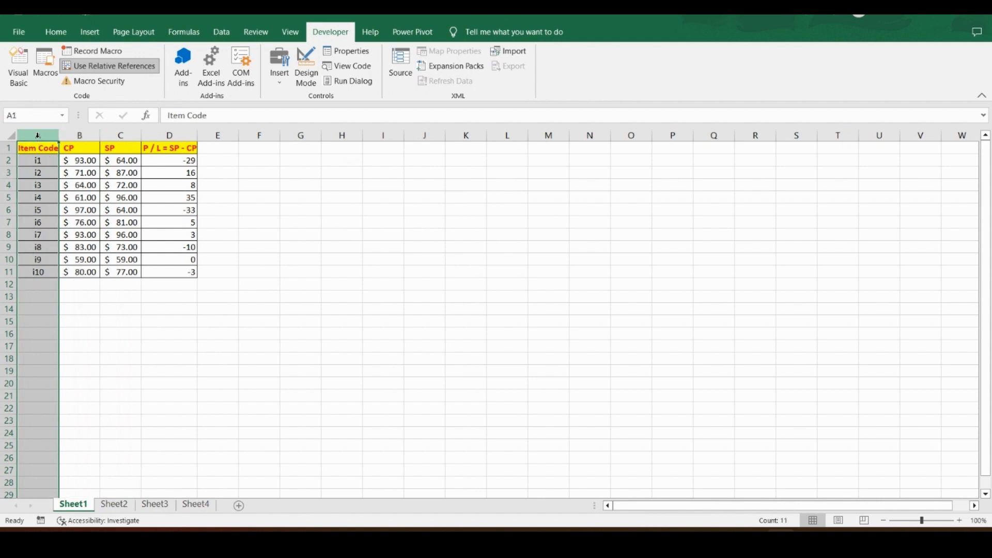
click(77, 136)
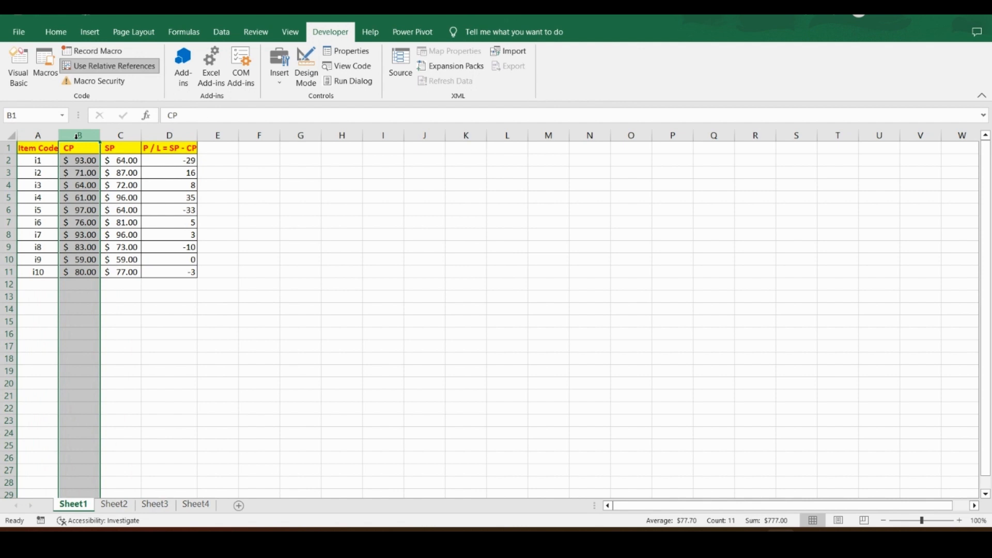
click(37, 136)
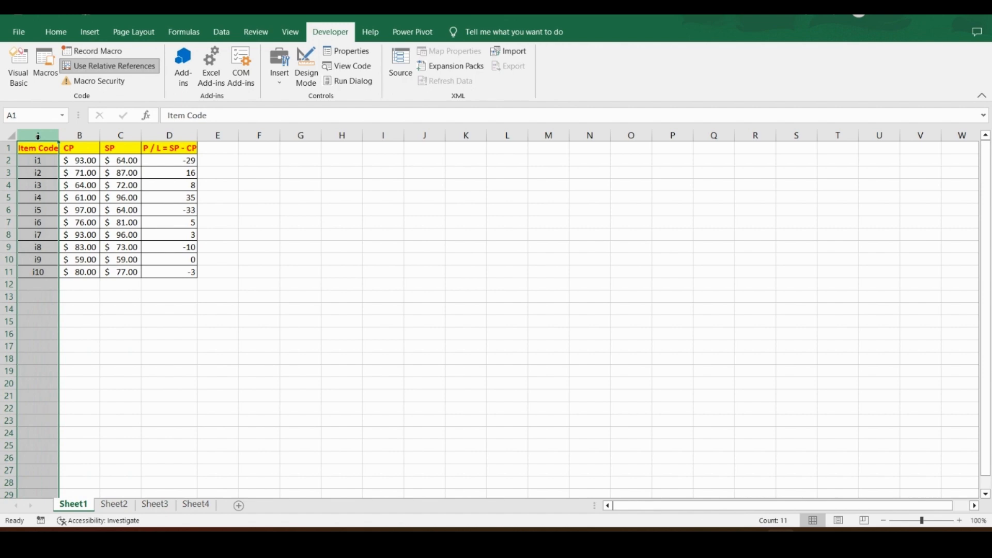
click(164, 507)
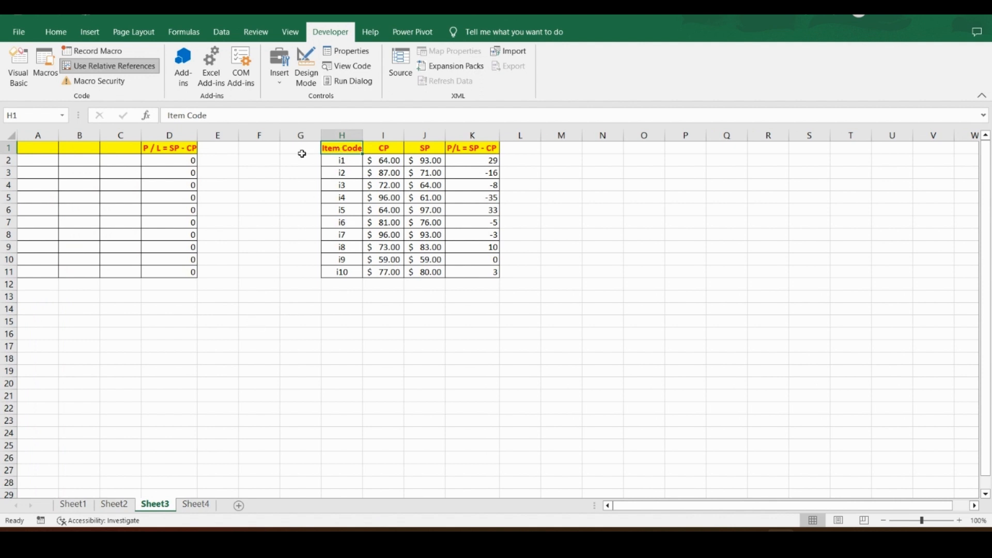
click(31, 148)
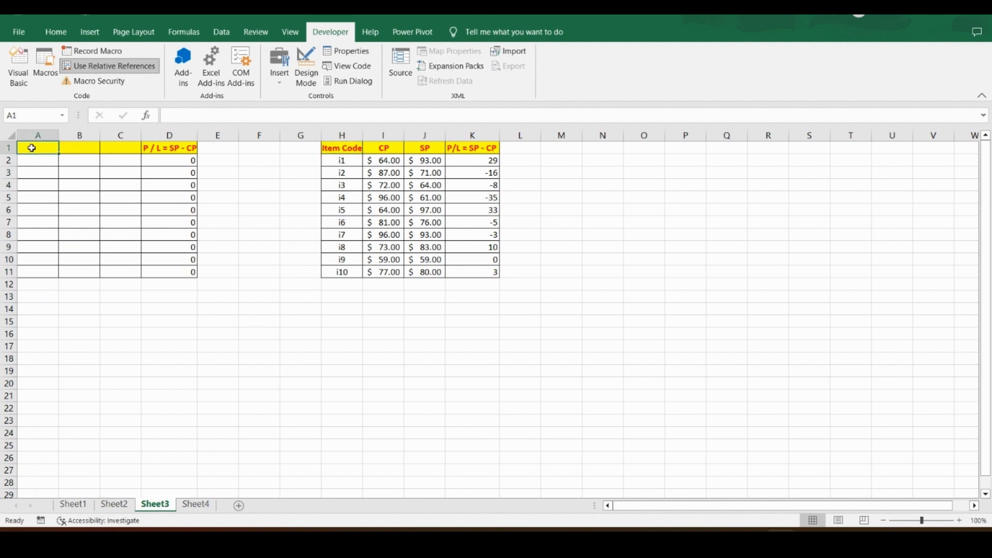
click(343, 150)
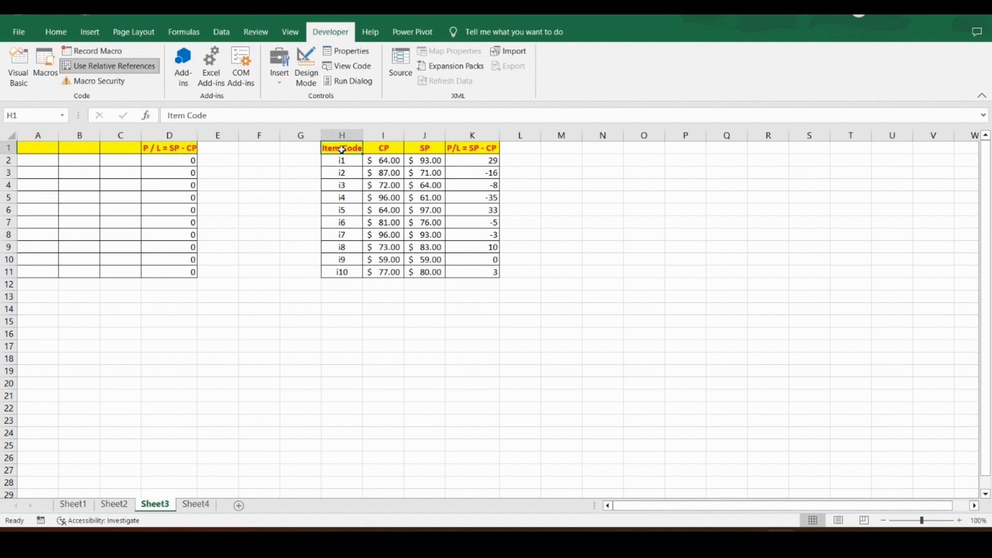
click(89, 149)
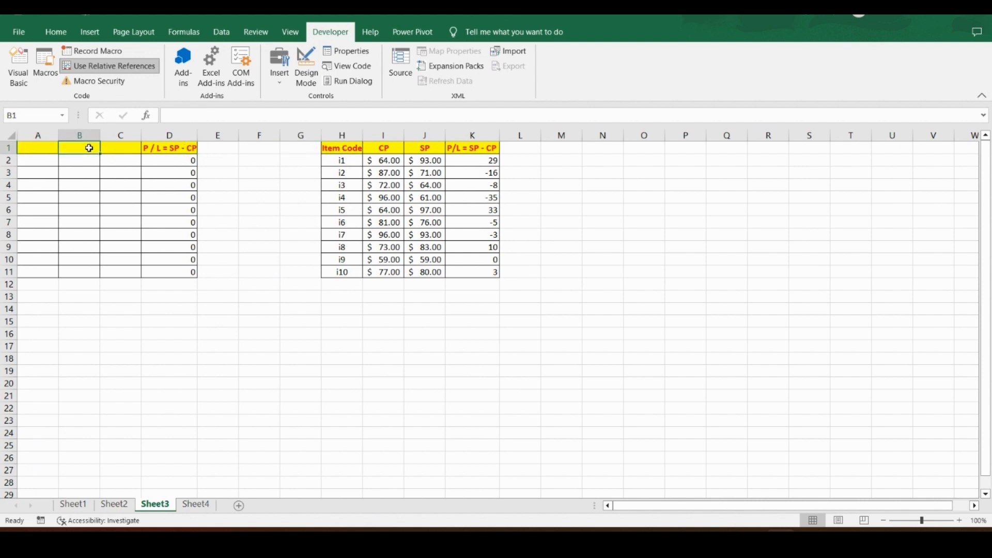
click(383, 148)
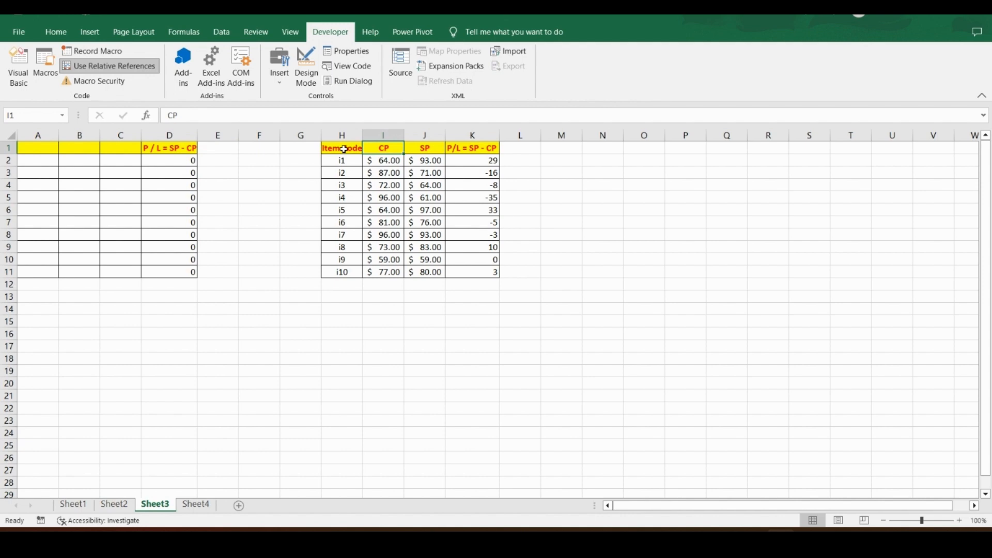
Compare the item table starting at H1 on Sheet3 with the formatted table on Sheet4
click(344, 149)
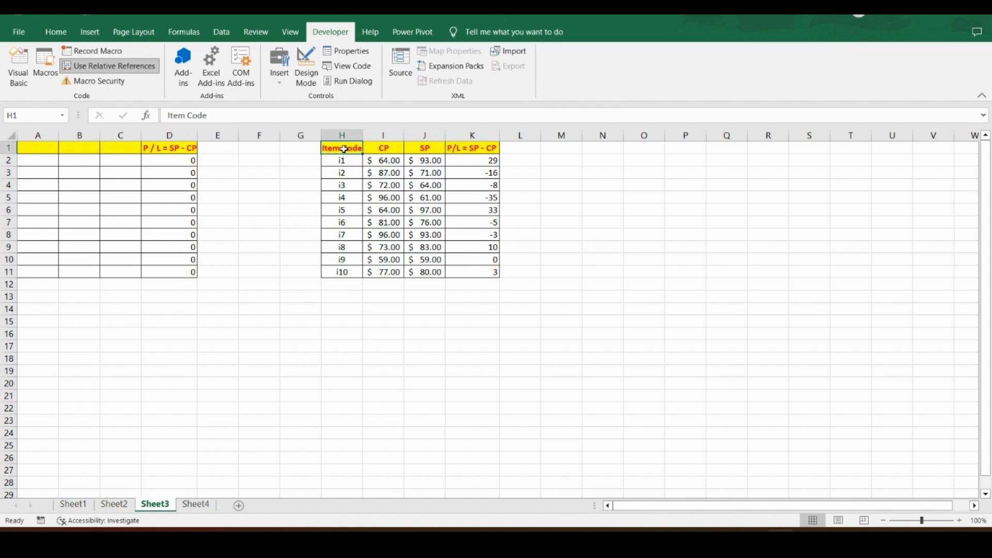
click(199, 505)
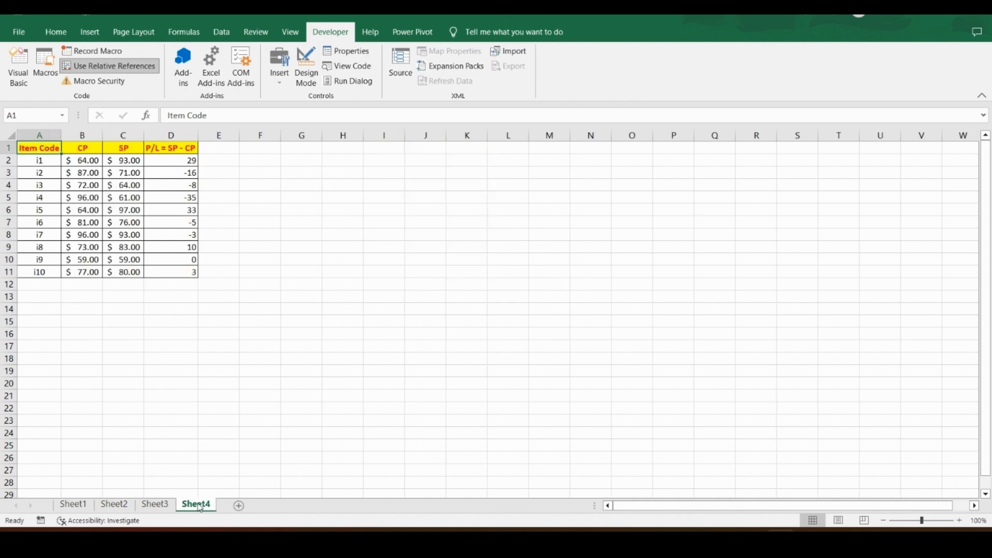
click(156, 505)
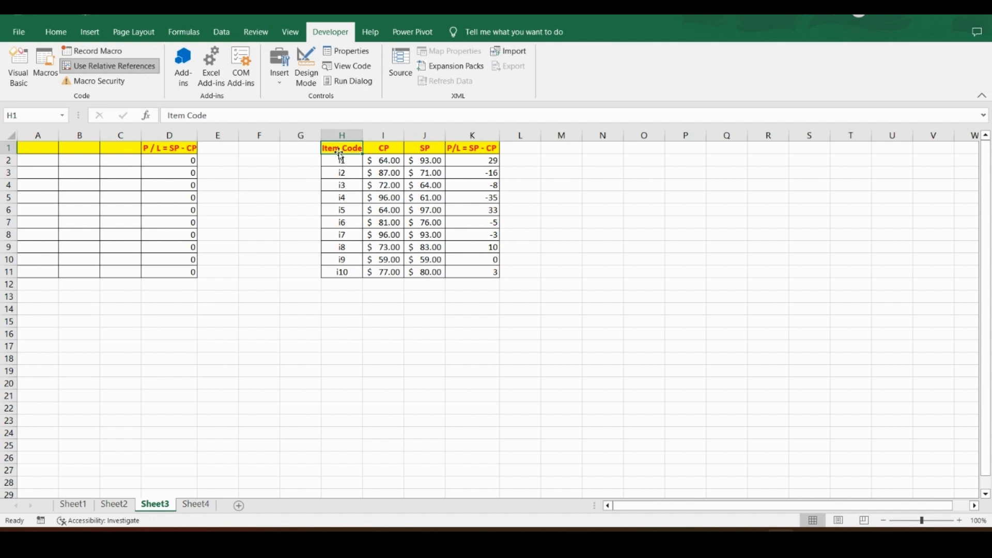
Examine the file formats for saving the workbook, including Excel Macro-Enabled Workbook (*.xlsm), and return to Sheet3 without saving
key(ctrl+s)
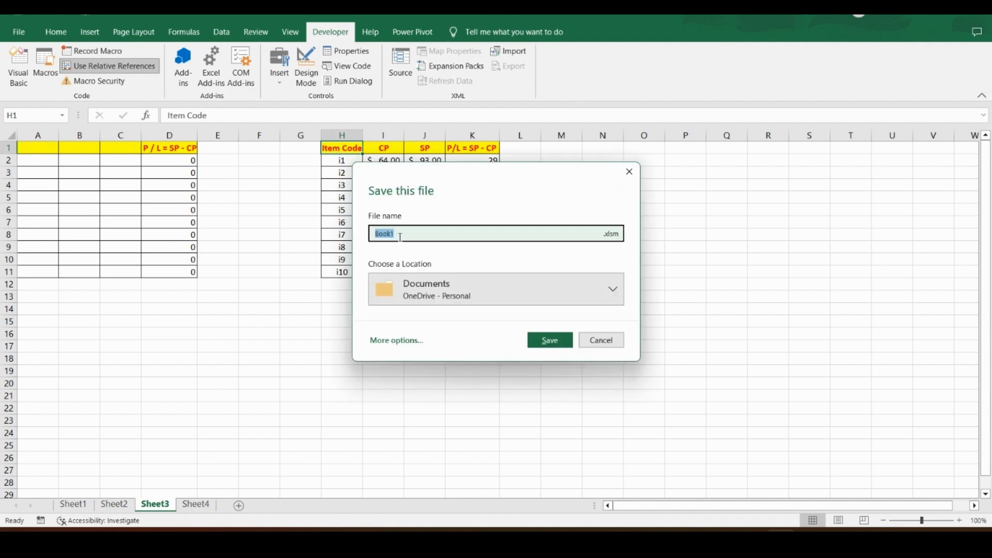
click(611, 235)
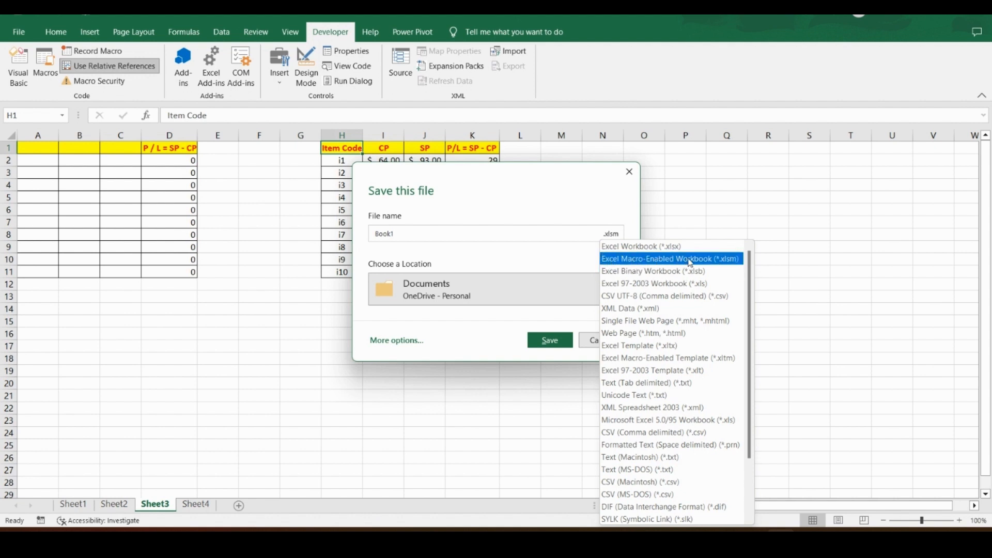
click(678, 181)
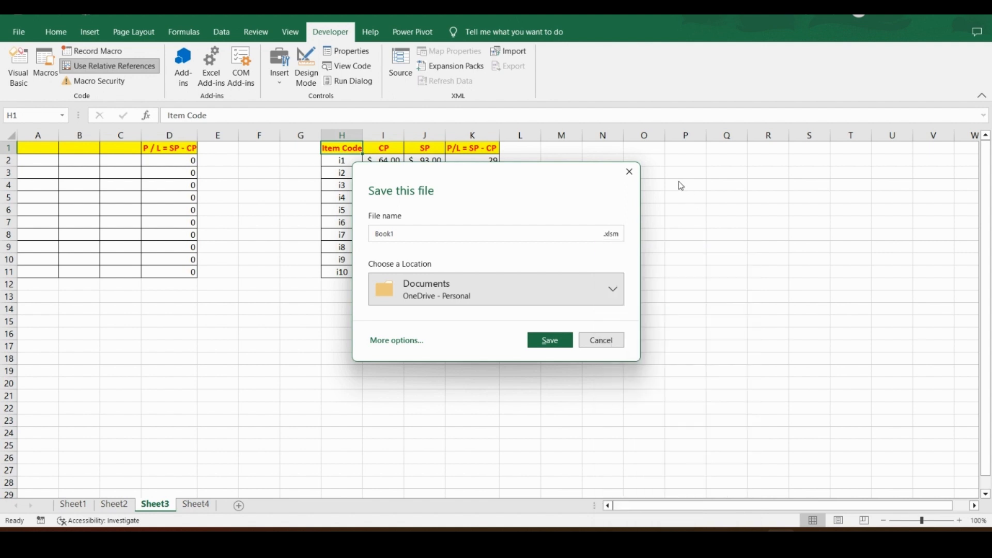
click(629, 171)
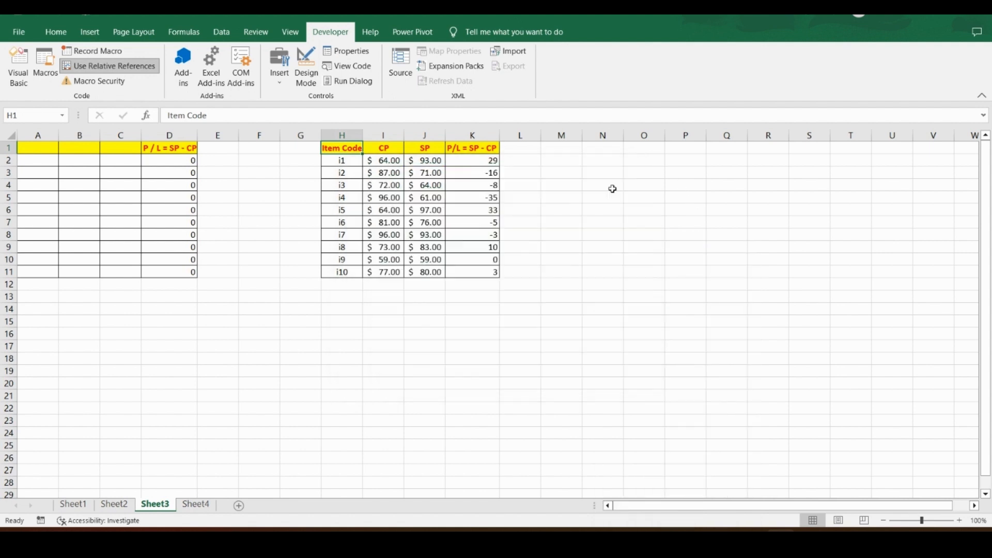
click(390, 148)
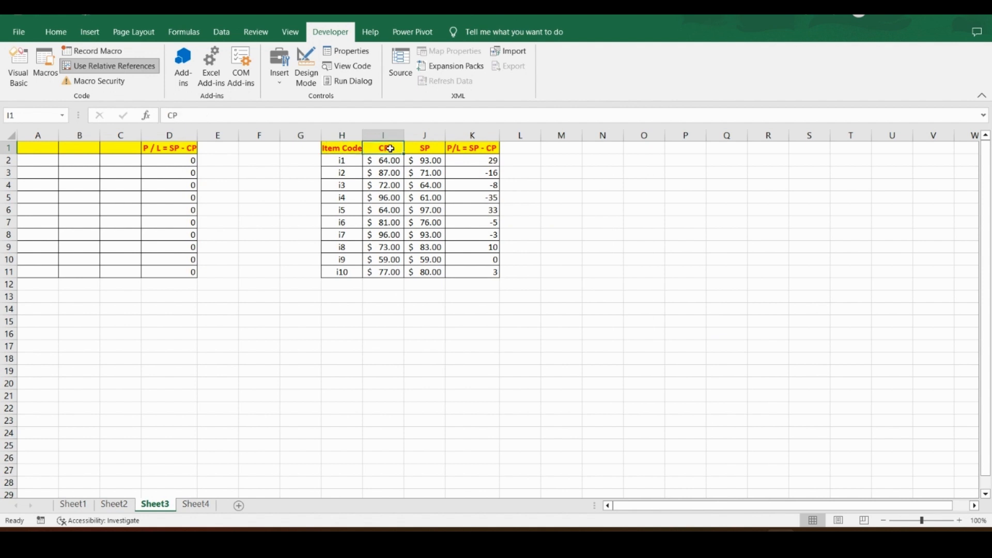